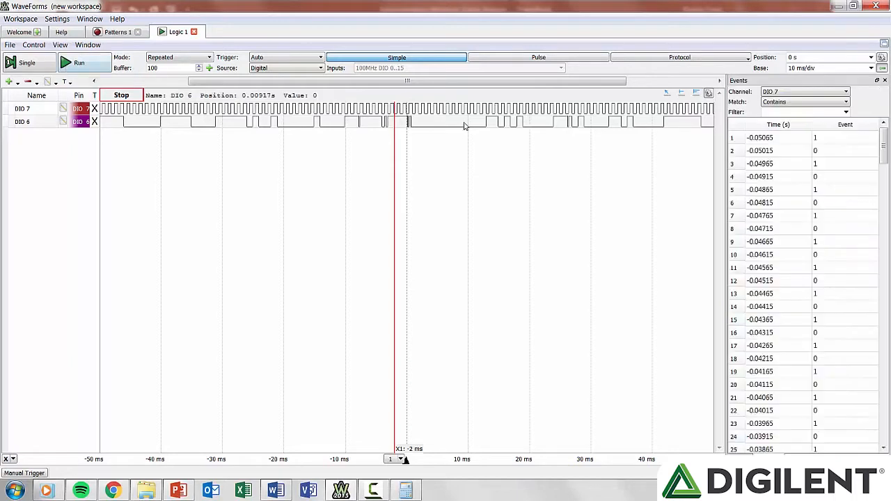
Step: Examine several DIO 7 entries in the events list against their positions on the waveform
left_click(766, 189)
key("Down")
key("Down")
key("Down")
key("Down")
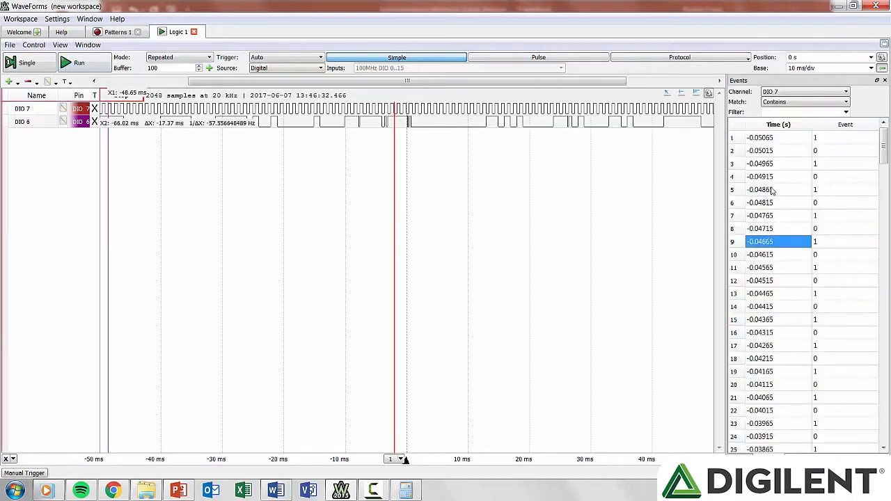
left_click(846, 177)
left_click(836, 166)
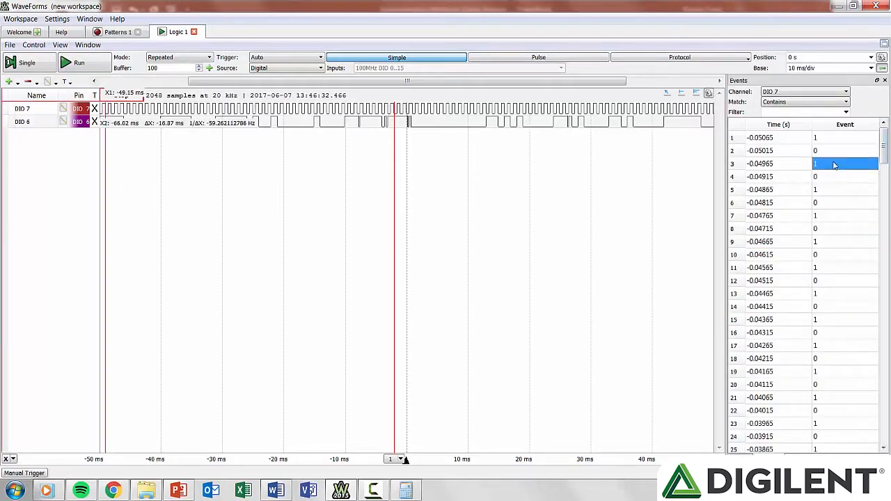
left_click(794, 230)
left_click(795, 257)
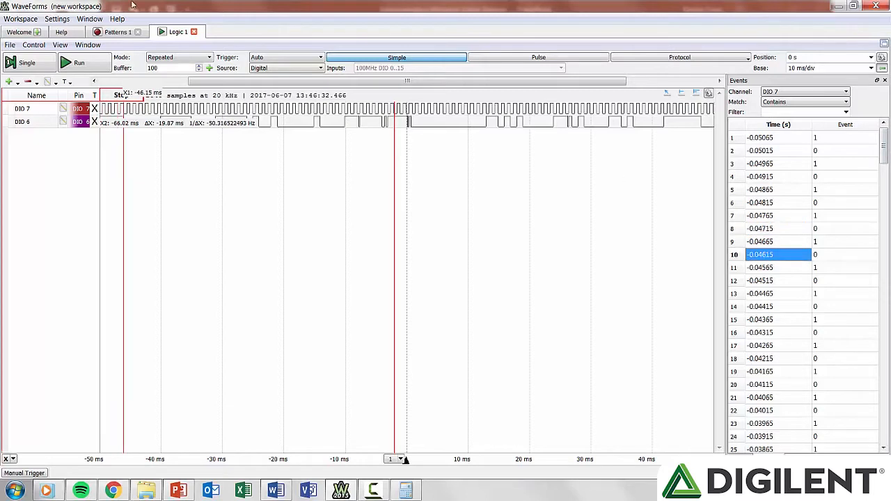
Step: Bring up the Logging view, and show the Cursors view in its place
left_click(67, 46)
left_click(70, 80)
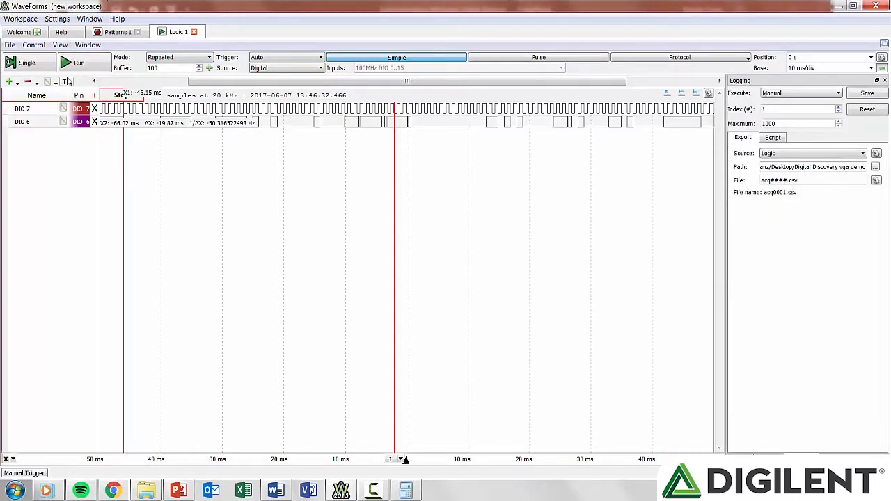
left_click(68, 44)
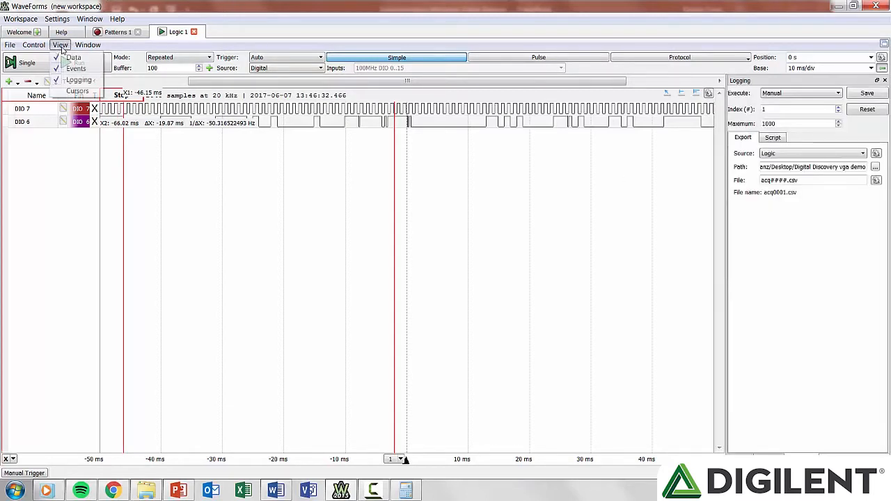
left_click(68, 91)
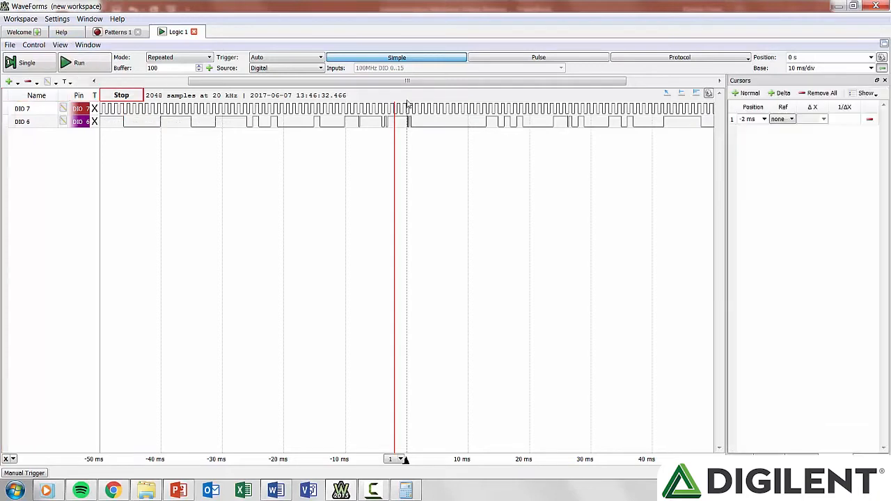
Step: Add a delta cursor to the logic plot and remove all cursors
left_click(779, 95)
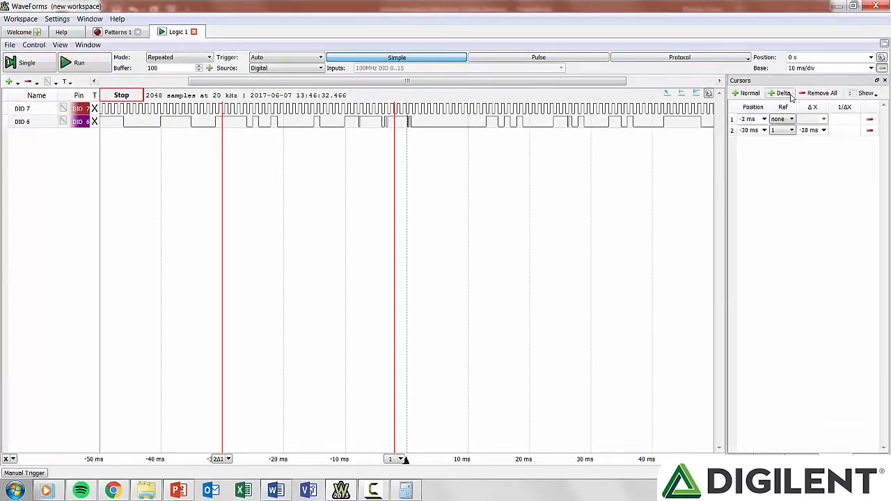
left_click(833, 95)
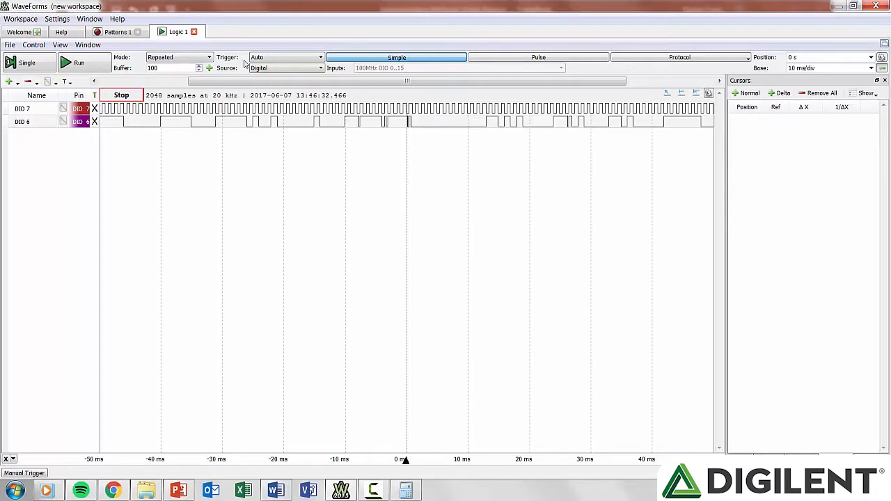
left_click(82, 46)
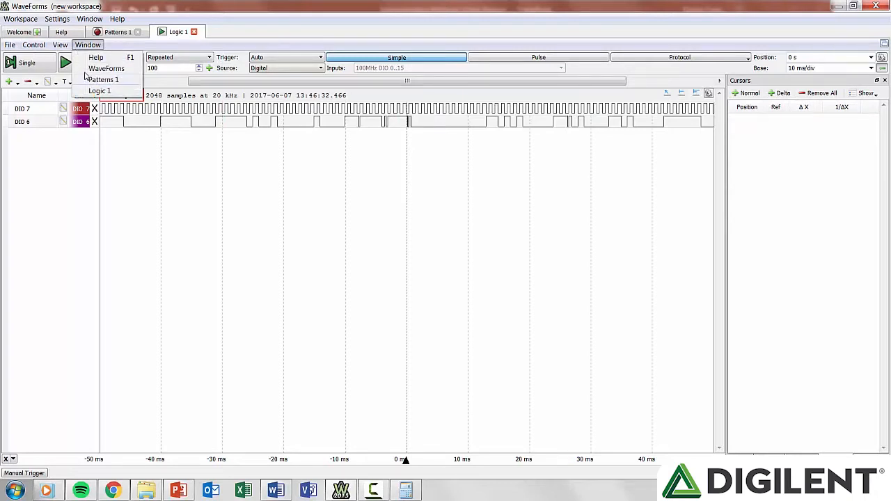
left_click(90, 46)
key("F6")
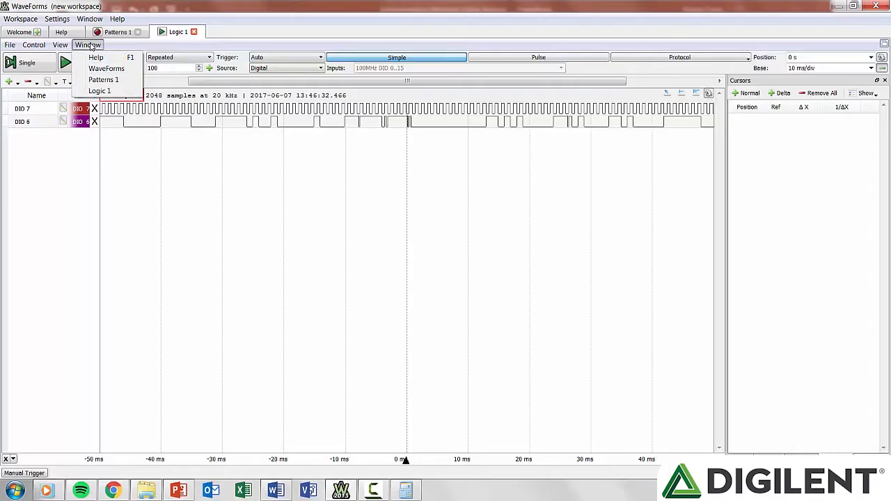
left_click(90, 46)
Step: Capture two single acquisitions, and run and stop a continuous acquisition
left_click(39, 65)
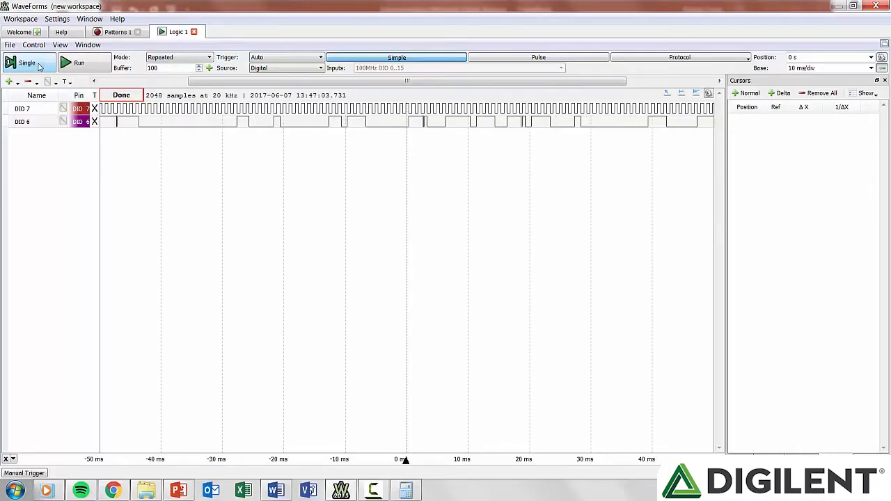
left_click(40, 65)
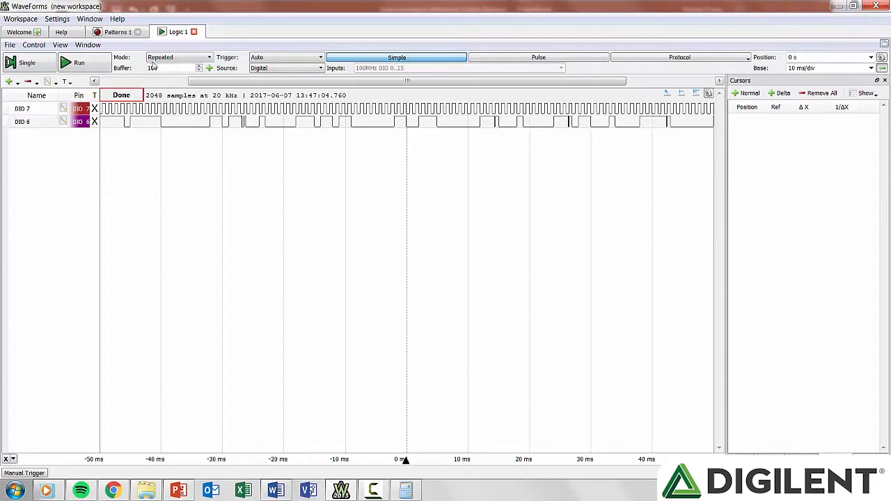
left_click(79, 63)
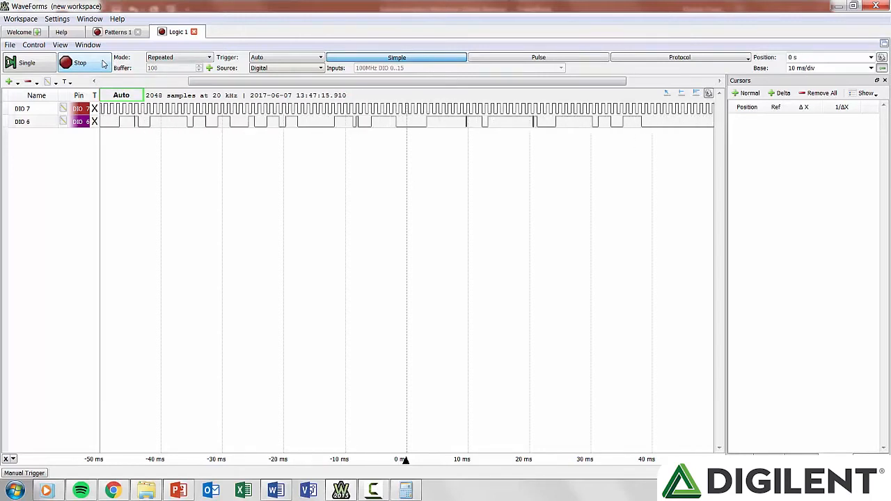
left_click(102, 62)
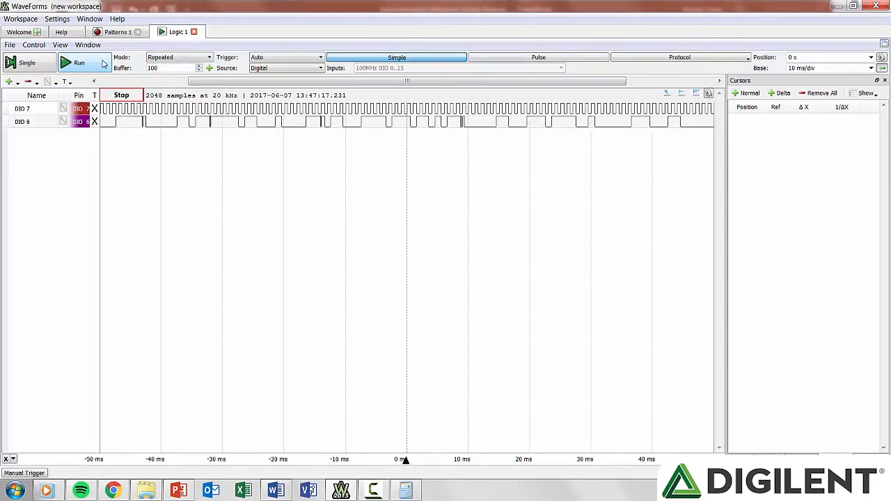
Step: Run the logic analyzer and switch its acquisition mode to Shift, followed by Screen
left_click(159, 58)
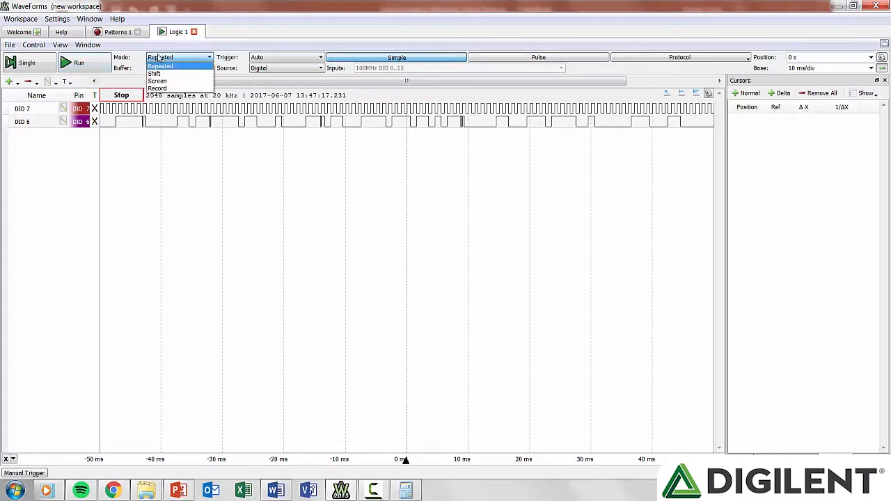
left_click(159, 58)
left_click(98, 64)
left_click(172, 61)
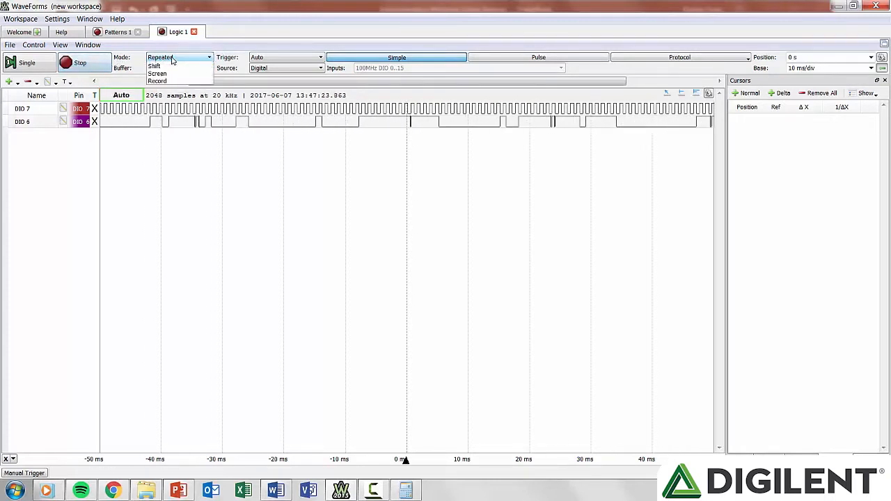
left_click(171, 65)
left_click(177, 58)
left_click(177, 75)
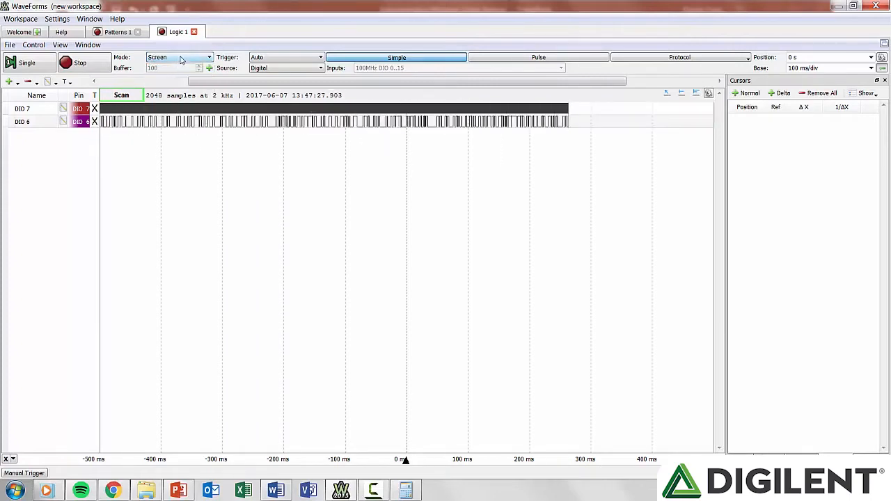
Step: Switch the acquisition mode to Record and back to Repeated, and add a tab for buffered acquisitions
left_click(180, 58)
left_click(169, 89)
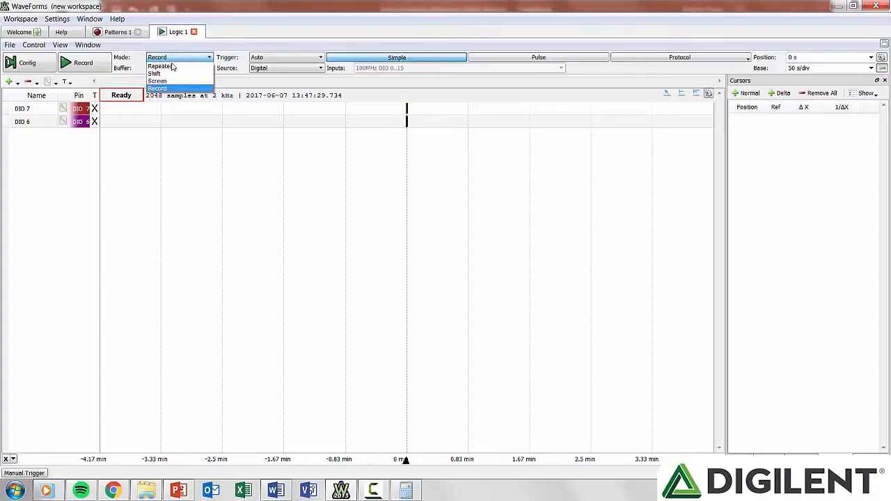
left_click(171, 68)
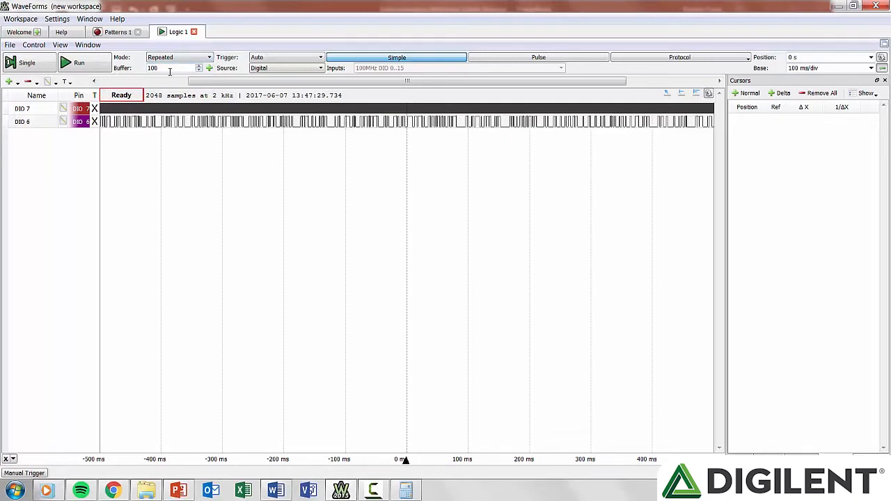
left_click(209, 68)
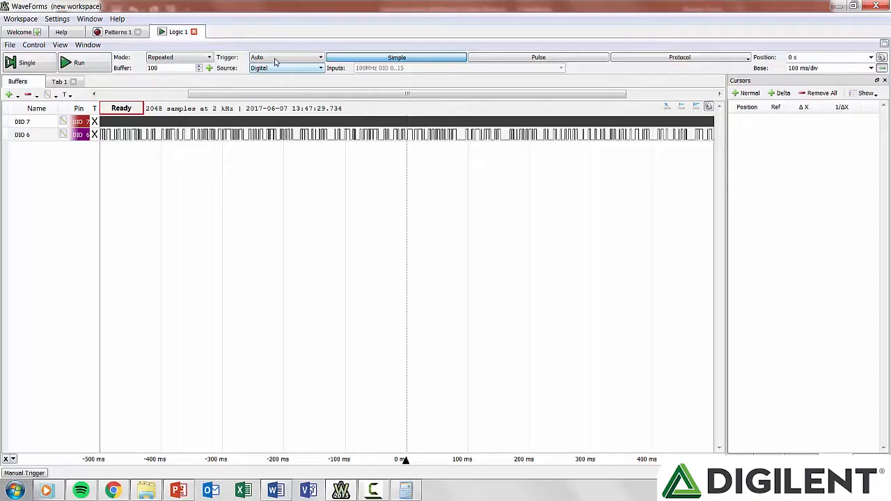
Step: Set the trigger to Normal and finally to None, and review the trigger sources, keeping Digital
left_click(276, 59)
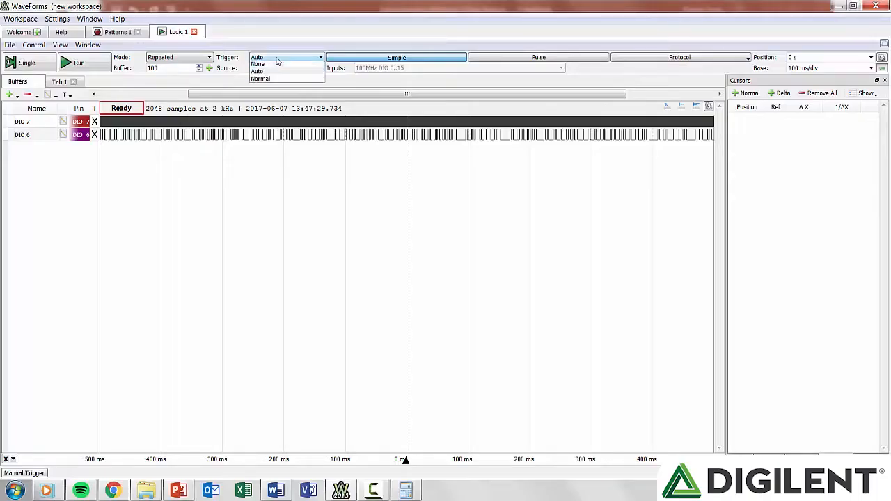
left_click(277, 61)
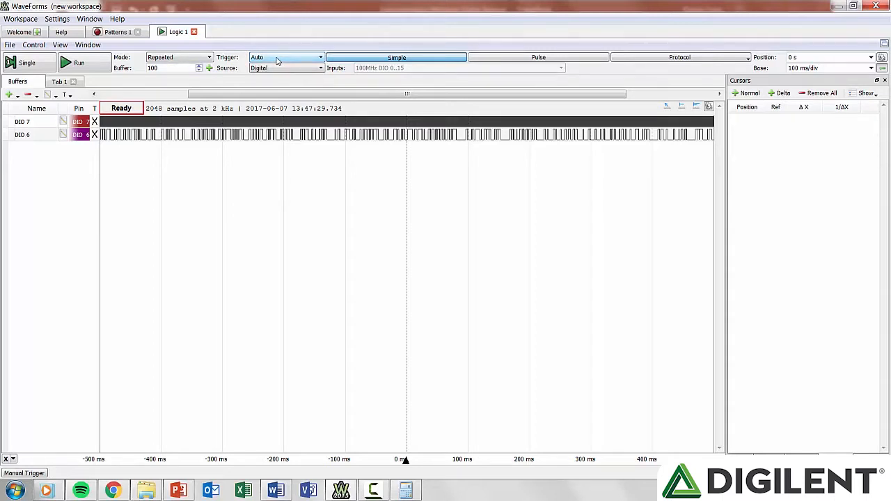
left_click(277, 61)
left_click(274, 81)
left_click(285, 60)
left_click(284, 66)
left_click(282, 68)
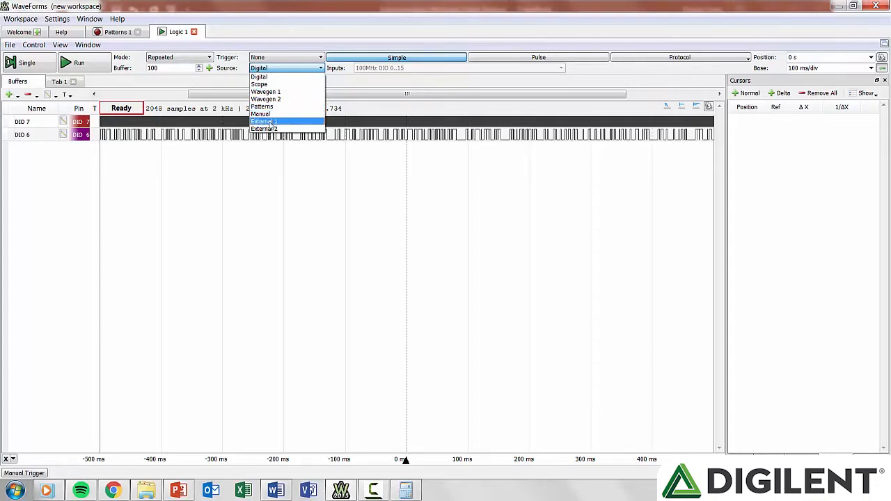
left_click(279, 77)
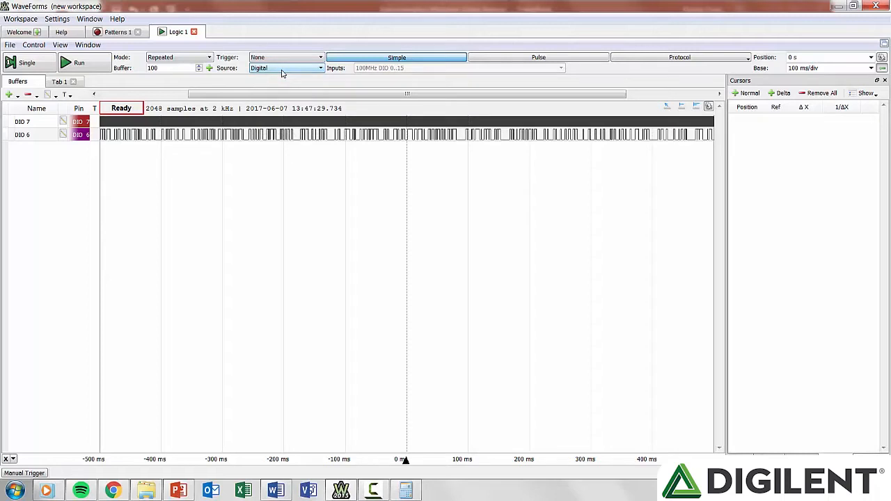
Step: Open the pulse trigger settings, set the glitch source to DIO 2, and review the Timeout polarity options
left_click(523, 59)
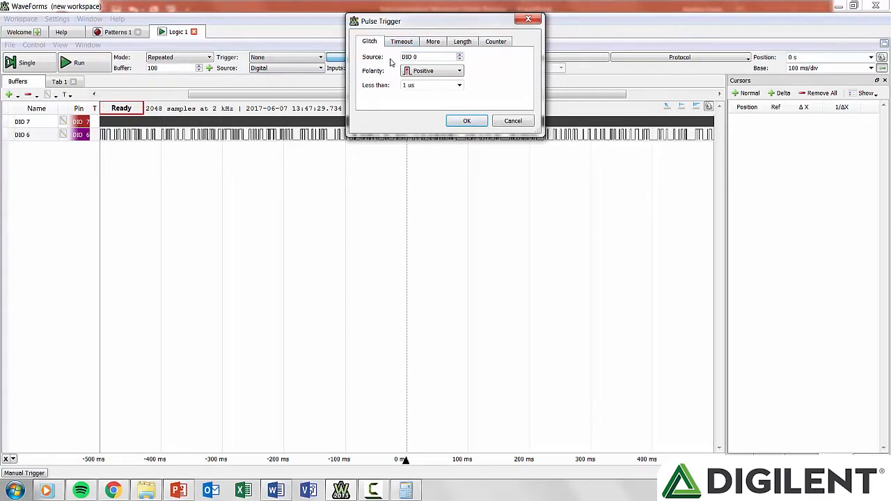
left_click(459, 56)
left_click(408, 43)
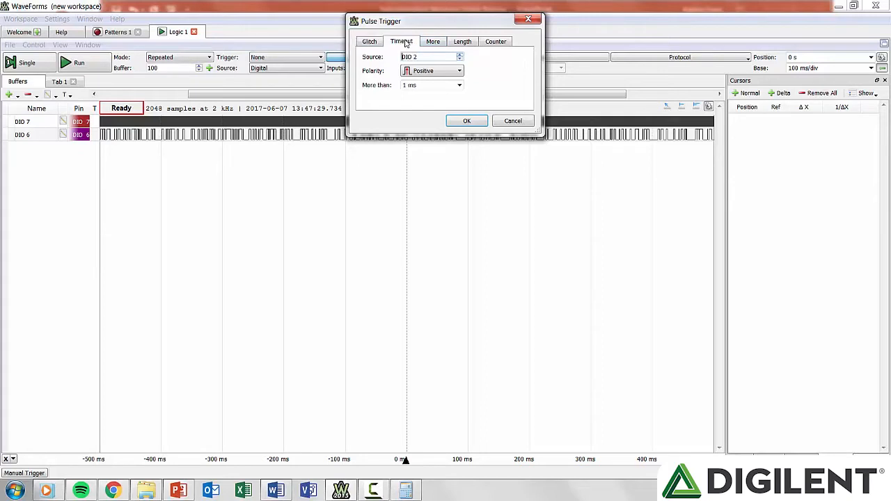
left_click(432, 72)
left_click(433, 72)
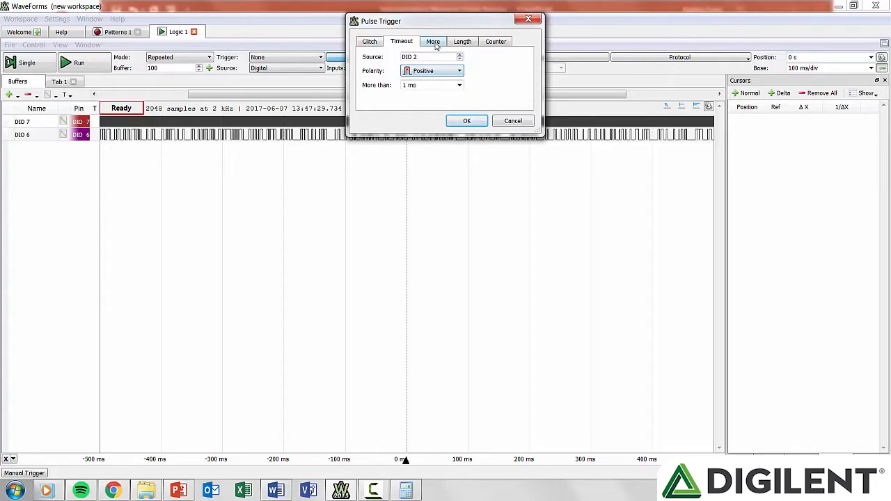
Step: Set the Length pulse trigger's source to DIO 4, keeping its polarity Positive
left_click(462, 42)
left_click(441, 74)
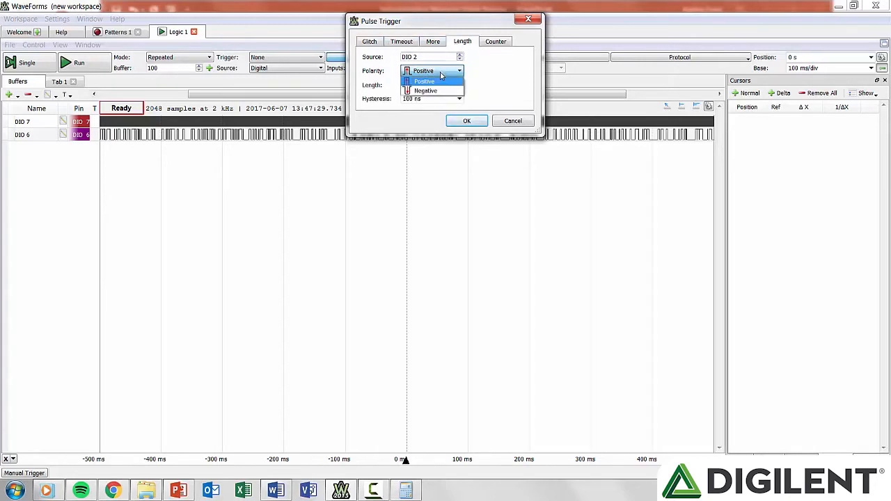
left_click(441, 74)
left_click(459, 55)
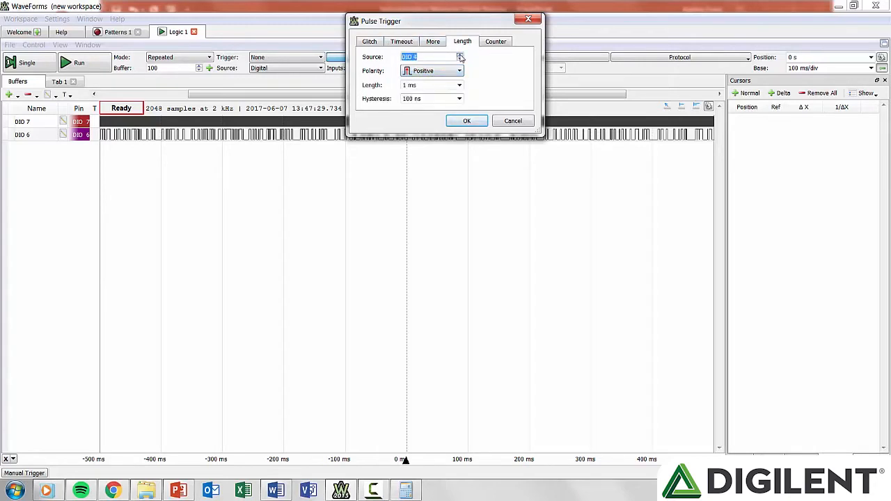
Step: Choose the Counter type of pulse trigger, review its count options, and apply the pulse trigger
left_click(487, 43)
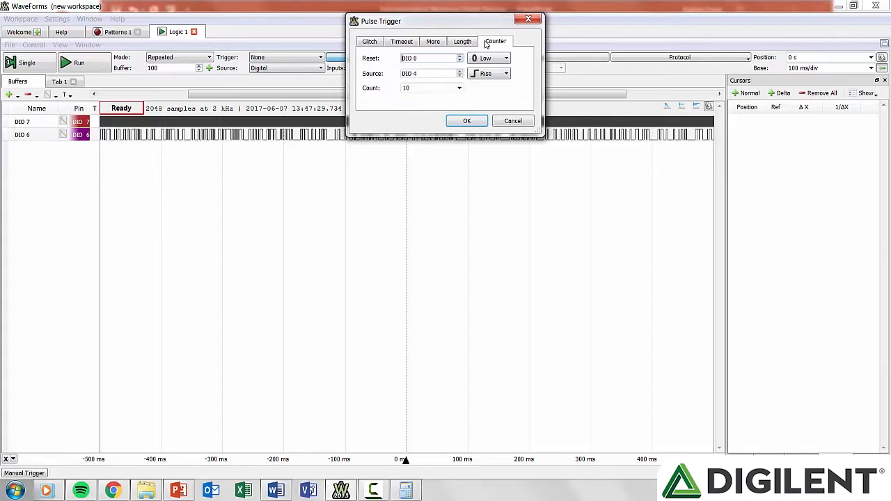
left_click(460, 88)
left_click(459, 89)
left_click(467, 121)
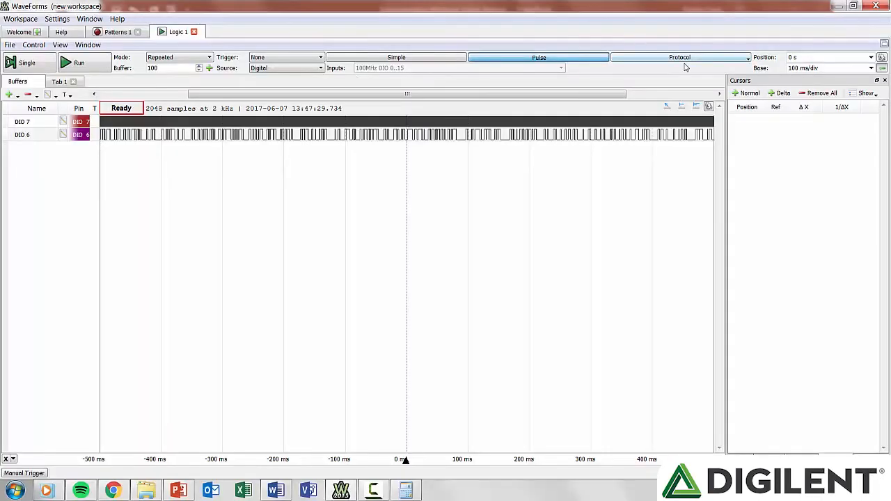
Step: Look through the available time position and time base values for the logic plot
left_click(872, 58)
left_click_drag(873, 99, 875, 67)
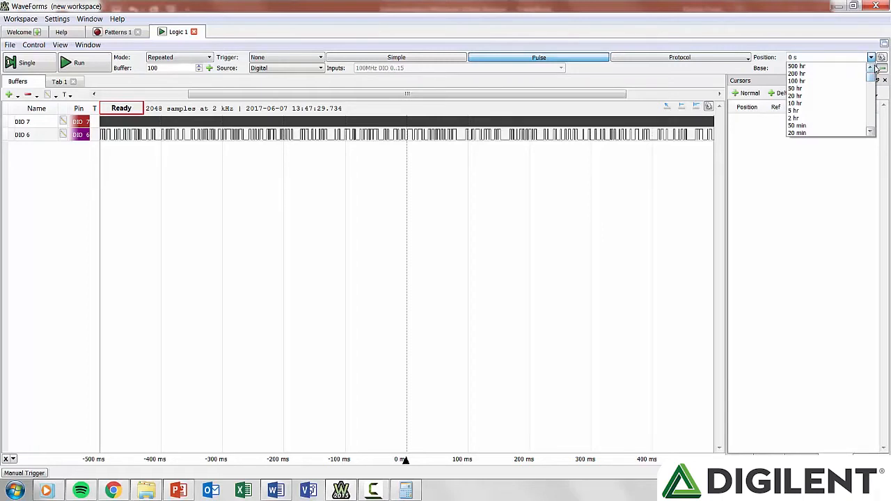
left_click(871, 58)
left_click(872, 68)
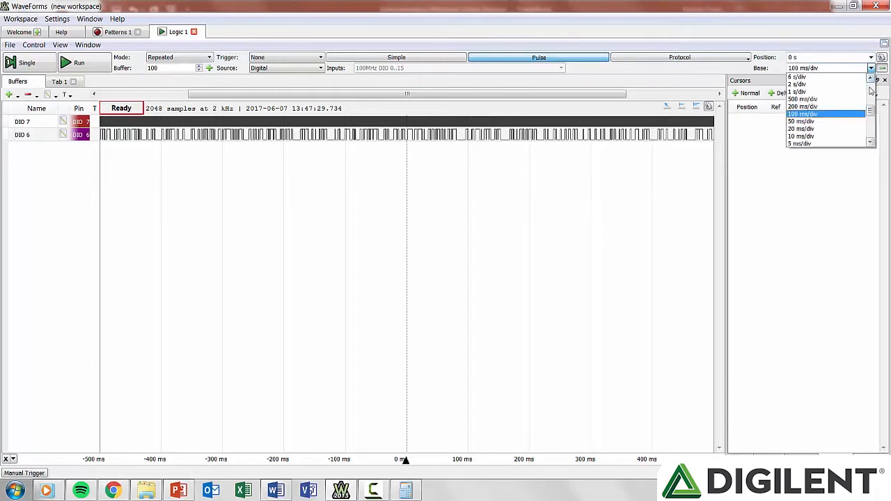
left_click_drag(871, 110, 870, 85)
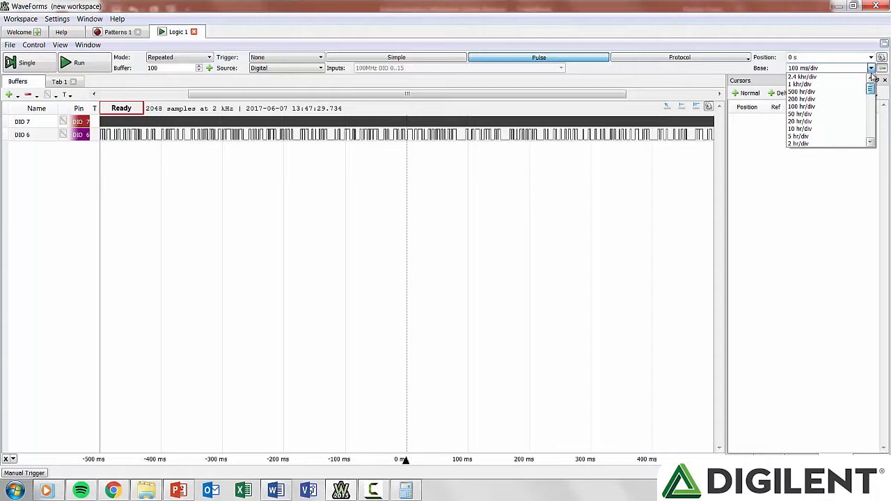
mouse_move(871, 87)
left_mouse_down()
mouse_move(867, 131)
mouse_move(866, 72)
left_mouse_up()
left_click(871, 68)
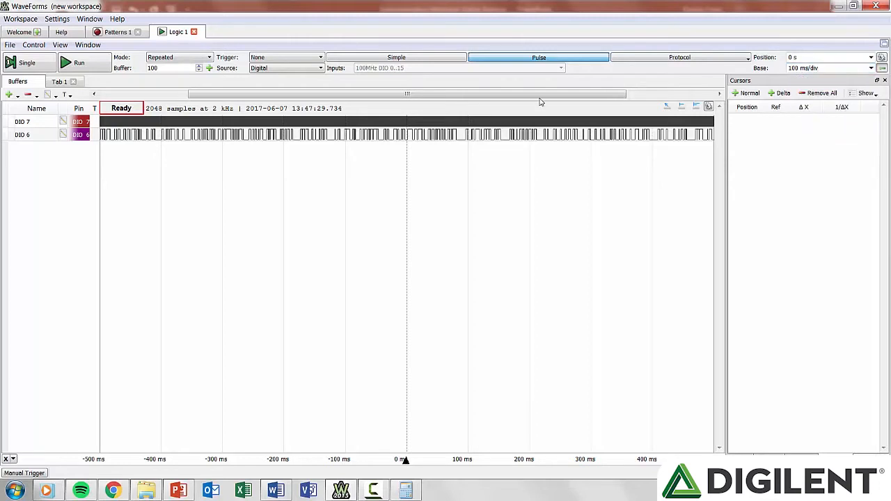
Step: Show the additional sampling settings and look through the available sample counts and sample rates
left_click(883, 69)
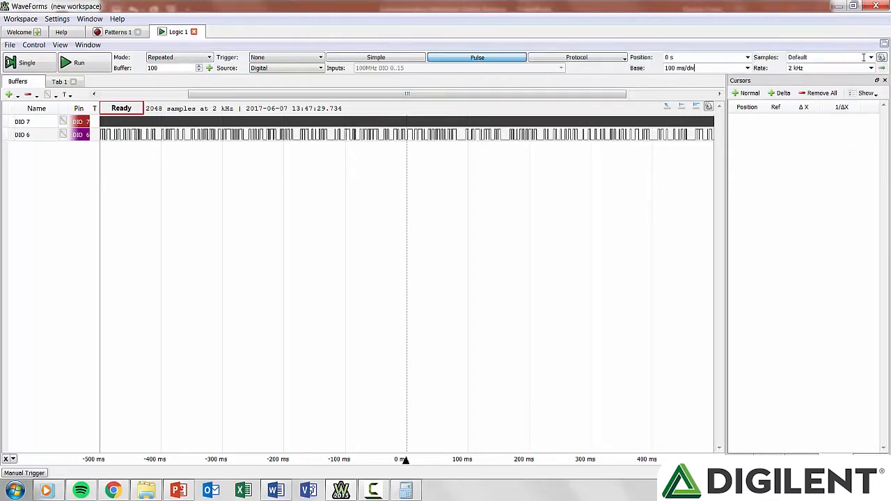
left_click(871, 57)
left_click(870, 68)
left_click(871, 67)
scroll(872, 133, "down", 2)
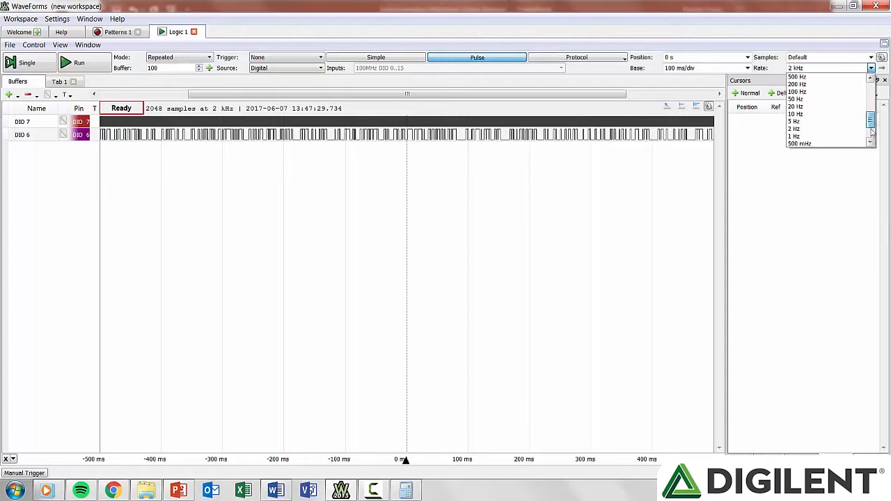
left_click(872, 57)
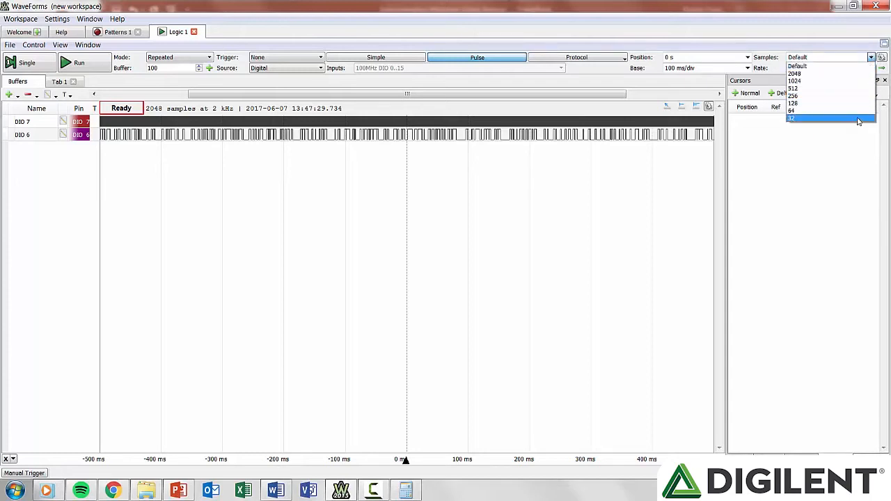
left_click(871, 58)
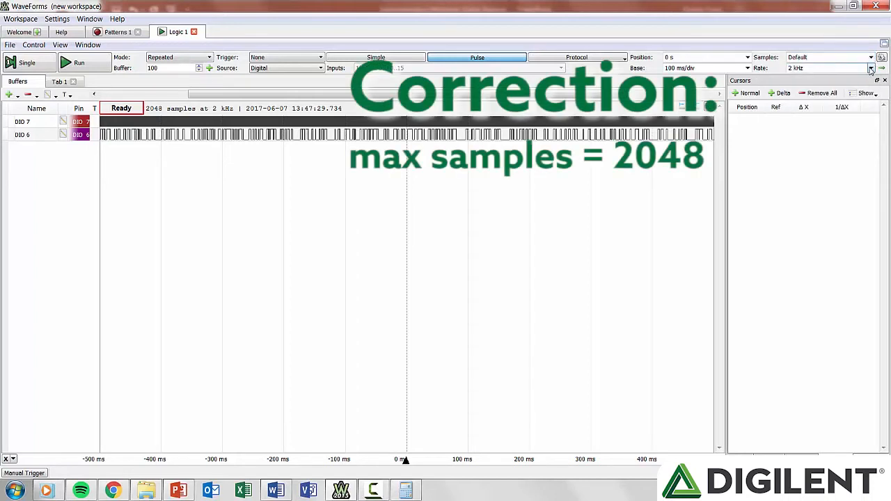
left_click(871, 68)
left_click_drag(870, 105, 874, 77)
left_click(872, 69)
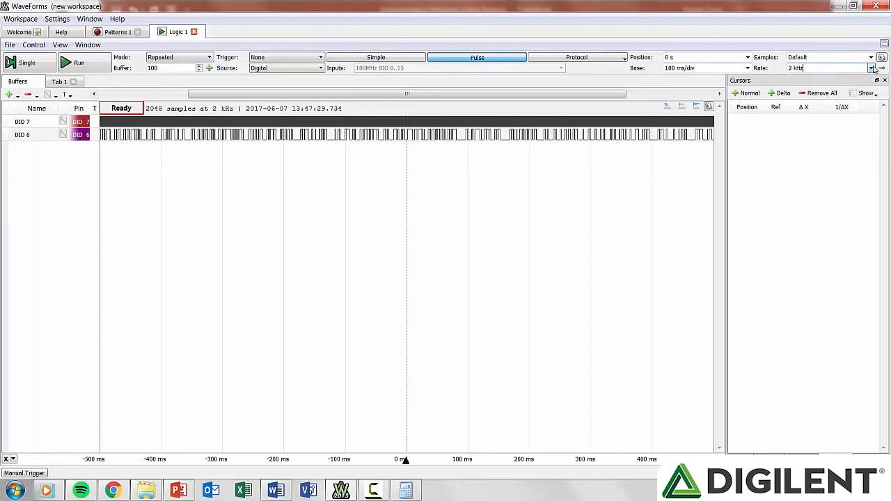
Step: Open the additional acquisition options and review the position as division, range mode and noise settings, keeping Division mode and Noise enabled
left_click(883, 58)
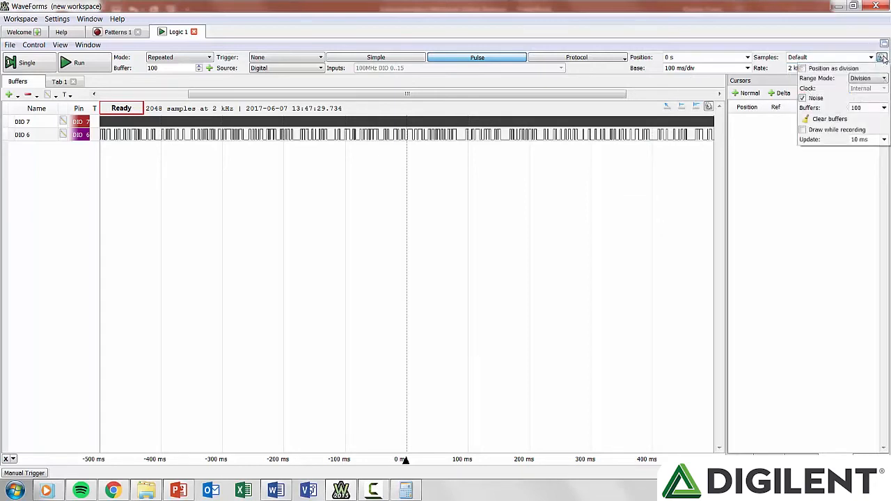
left_click(854, 69)
left_click(850, 70)
left_click(862, 85)
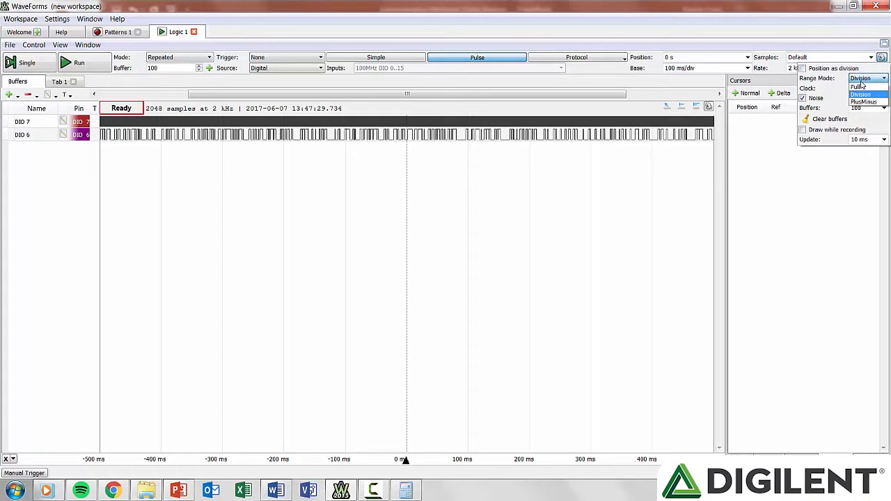
left_click(861, 93)
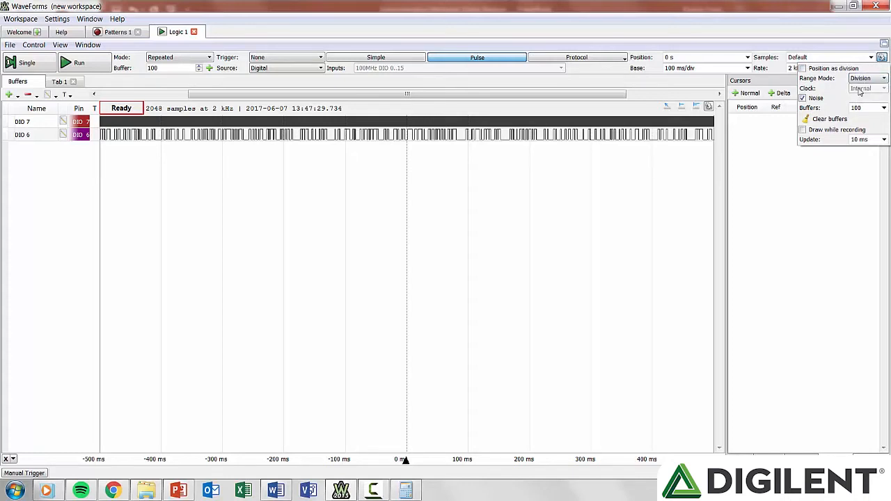
left_click(804, 98)
left_click(803, 98)
Step: Review the available buffer counts and update intervals in the acquisition options, and close the options
left_click(883, 108)
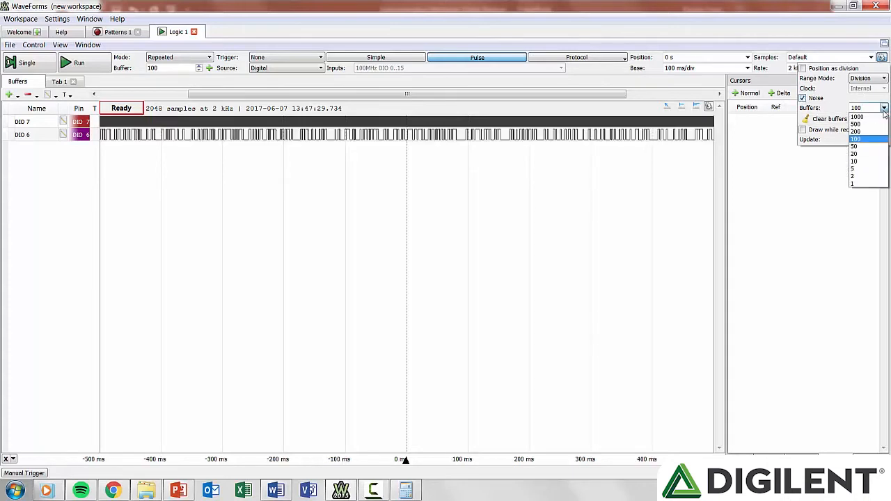
left_click(884, 107)
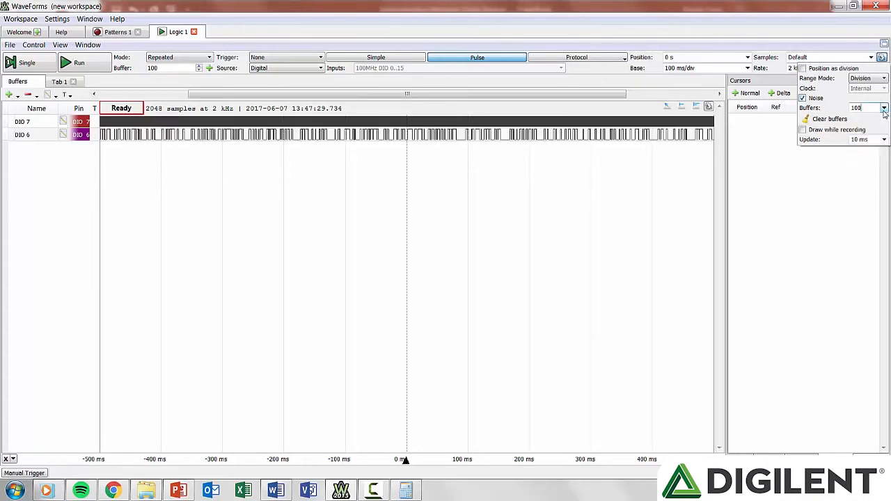
left_click(849, 131)
left_click(884, 140)
left_click(884, 140)
left_click(882, 57)
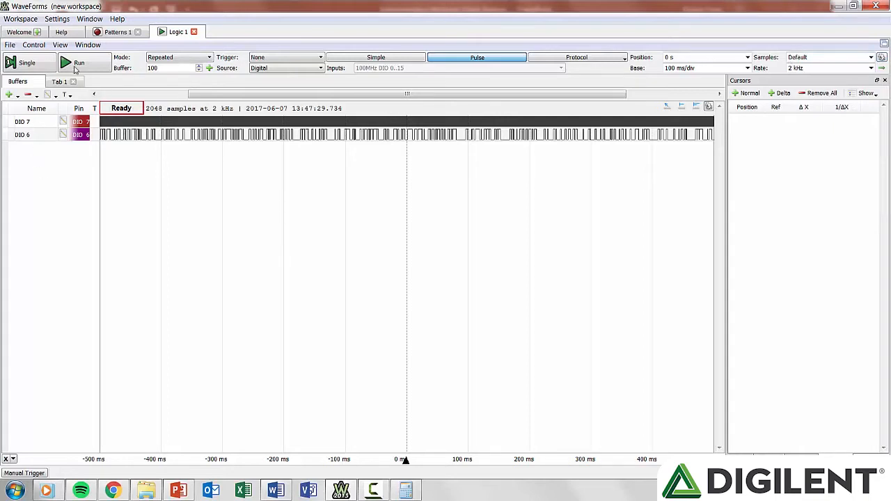
Step: Review the signal and protocol types that can be added, and clear all signals from the logic plot
left_click(16, 95)
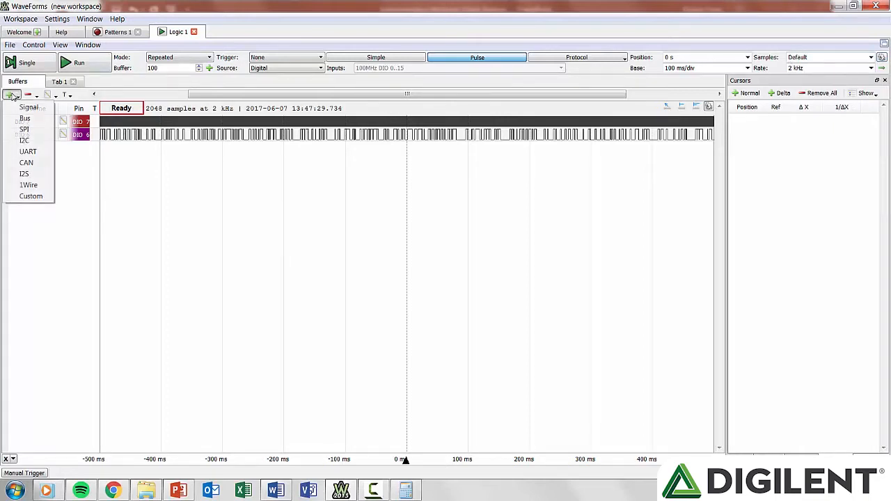
left_click(29, 95)
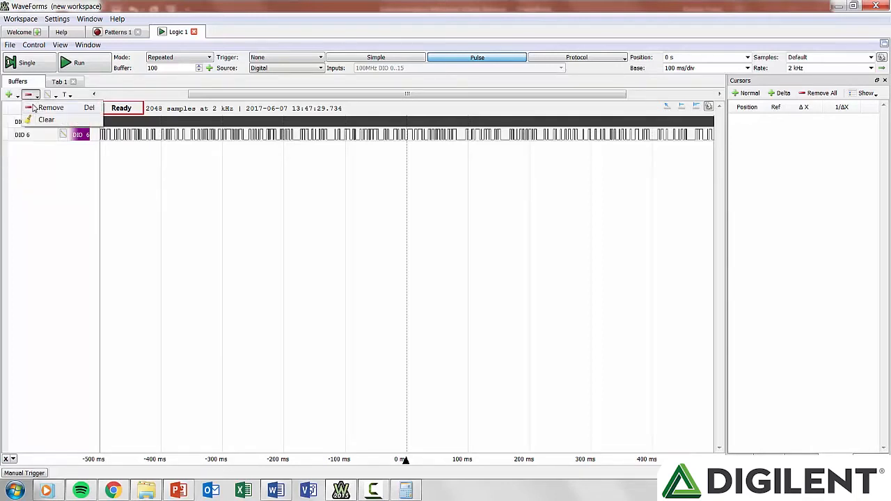
left_click(34, 108)
left_click(27, 121)
left_click(31, 95)
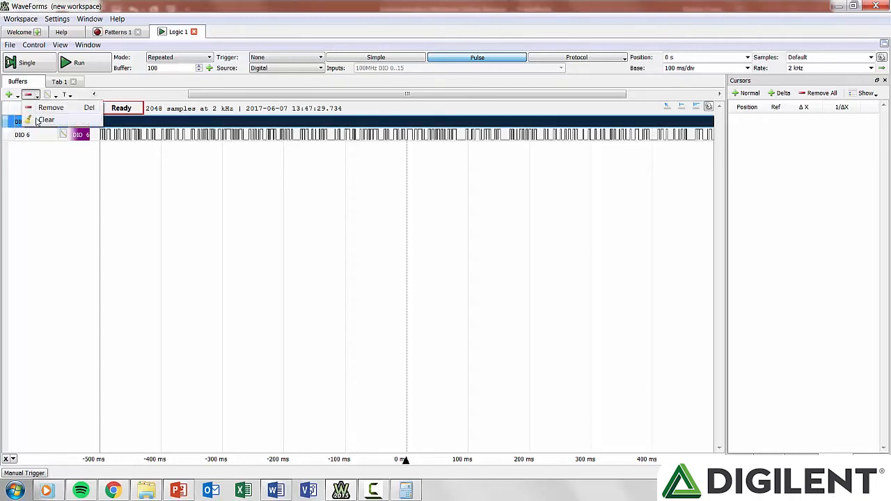
left_click(42, 120)
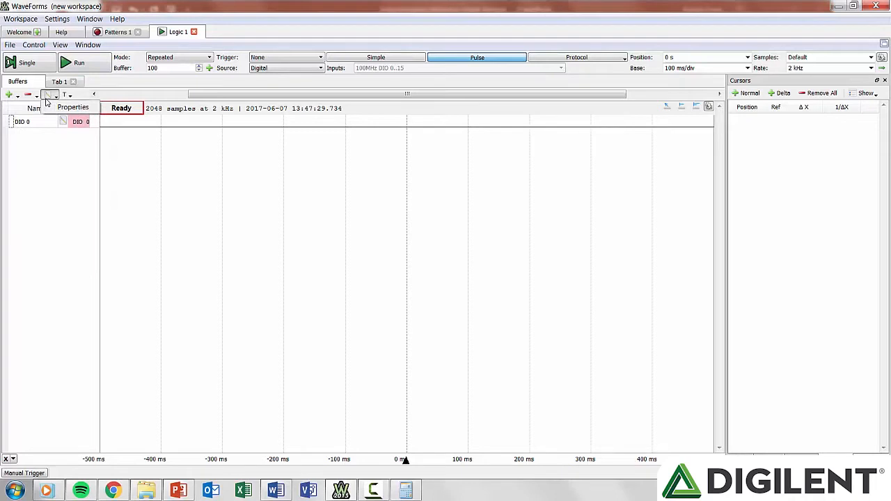
Step: Examine the DIO 0 signal's name and pin properties and the trigger conditions available for it
left_click(47, 95)
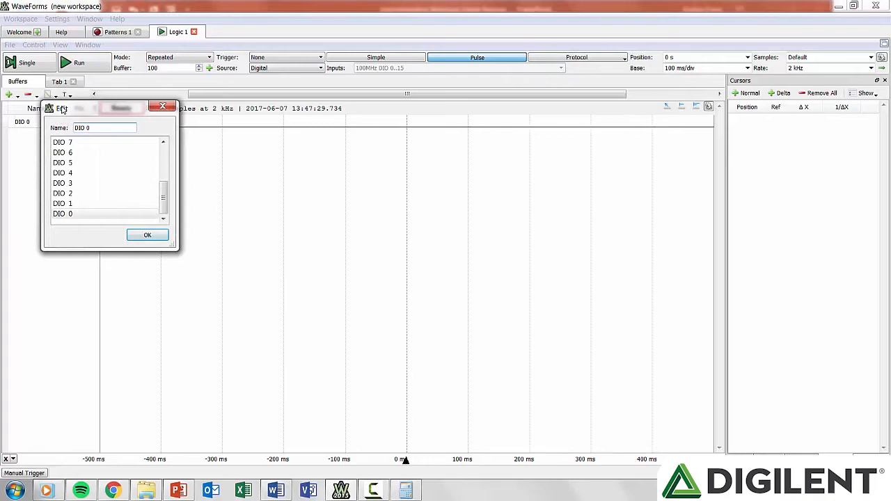
left_click(67, 96)
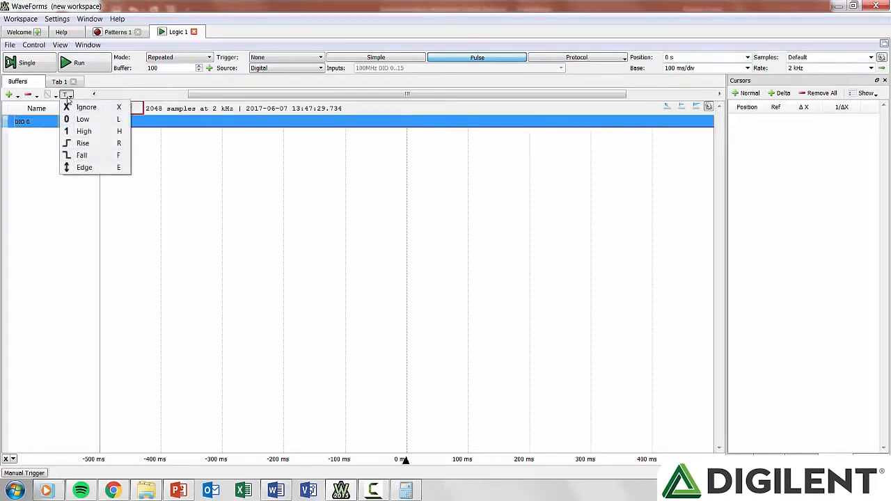
left_click(68, 97)
left_click(68, 96)
left_click(67, 95)
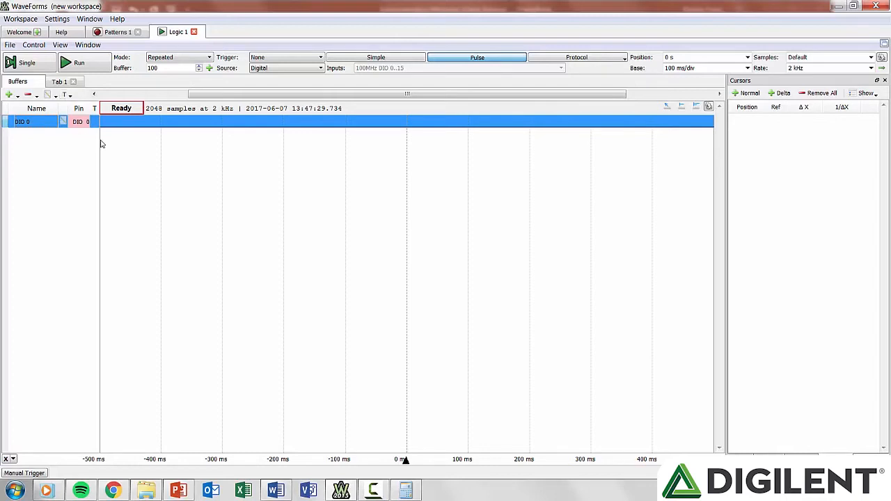
double_click(57, 122)
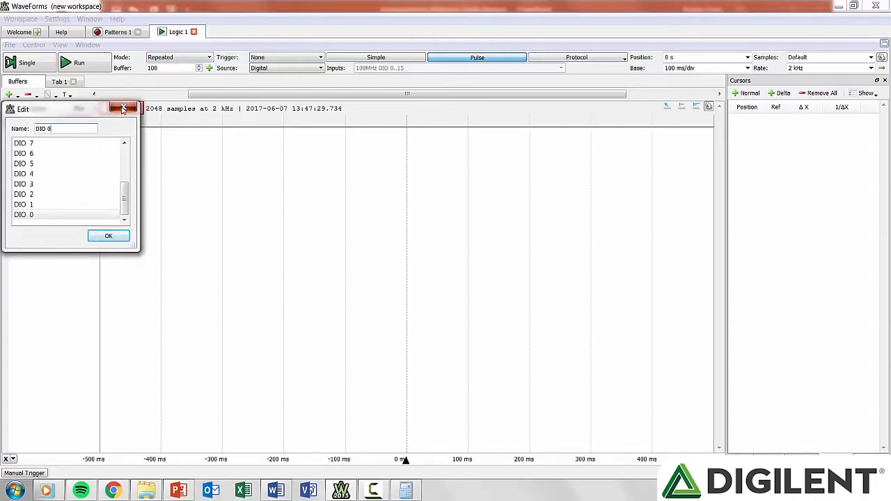
left_click(124, 107)
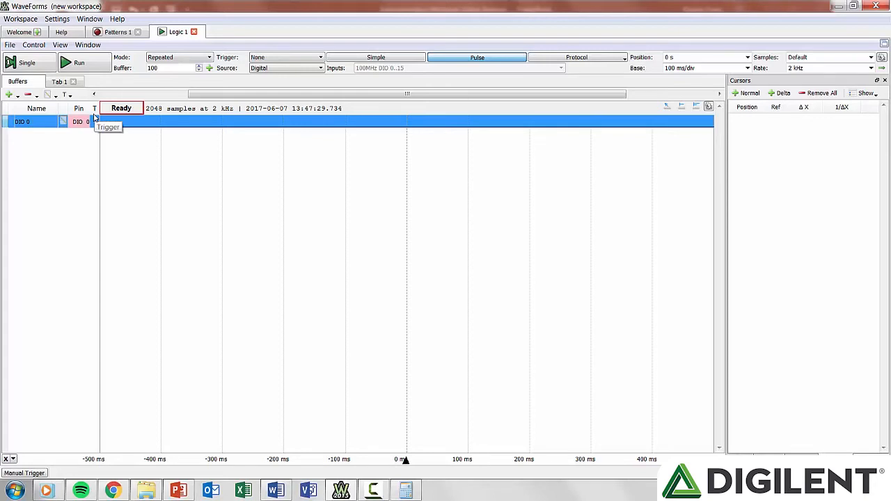
Step: Add the DIO 1 signal to the logic plot
left_click(17, 96)
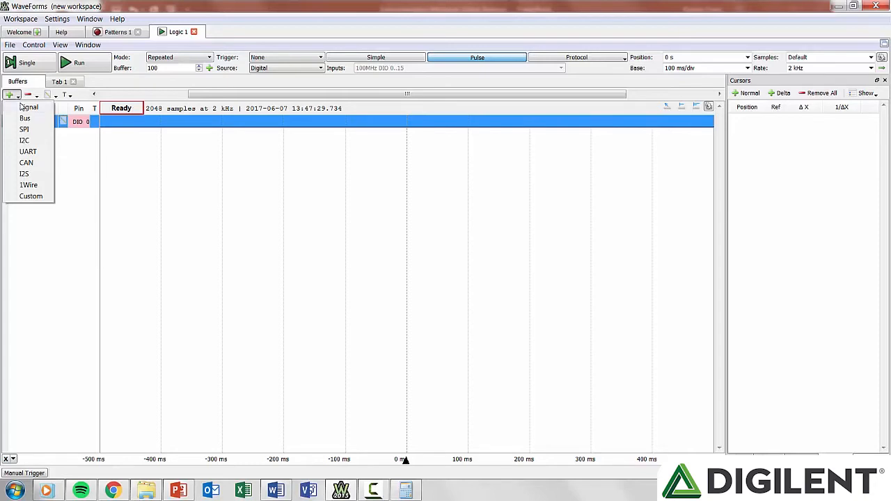
left_click(24, 109)
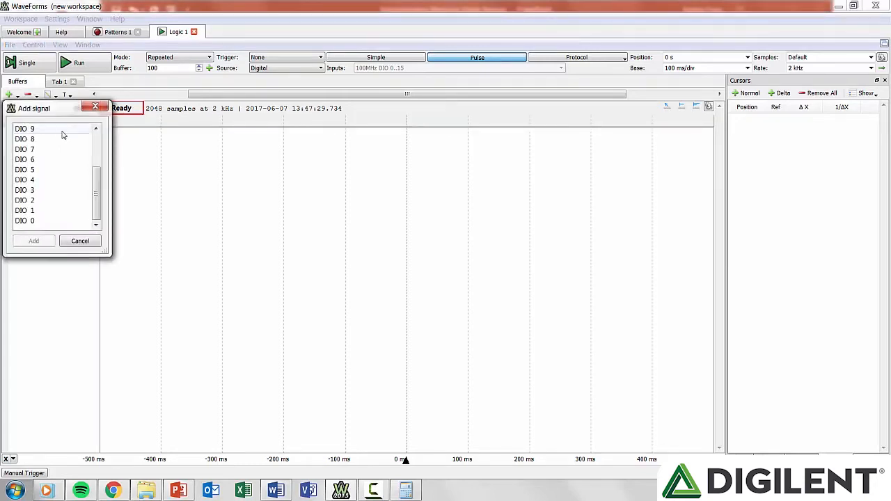
left_click(53, 211)
left_click(42, 221, "shift")
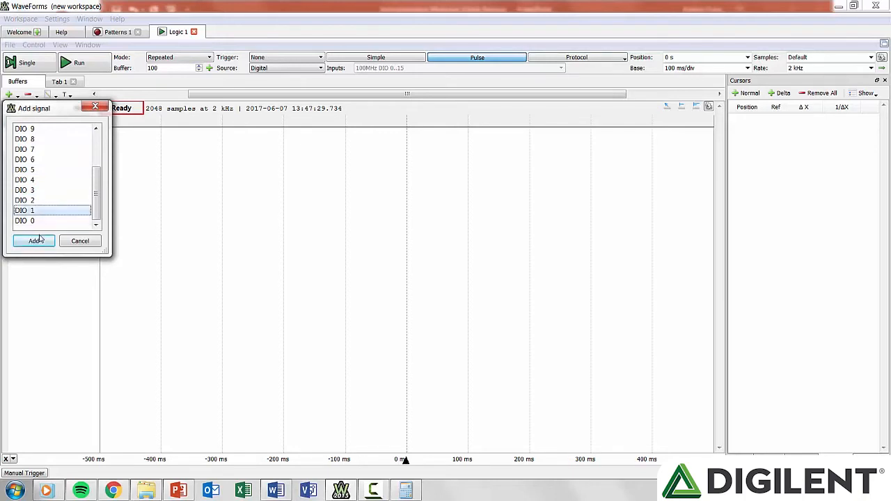
left_click(34, 241)
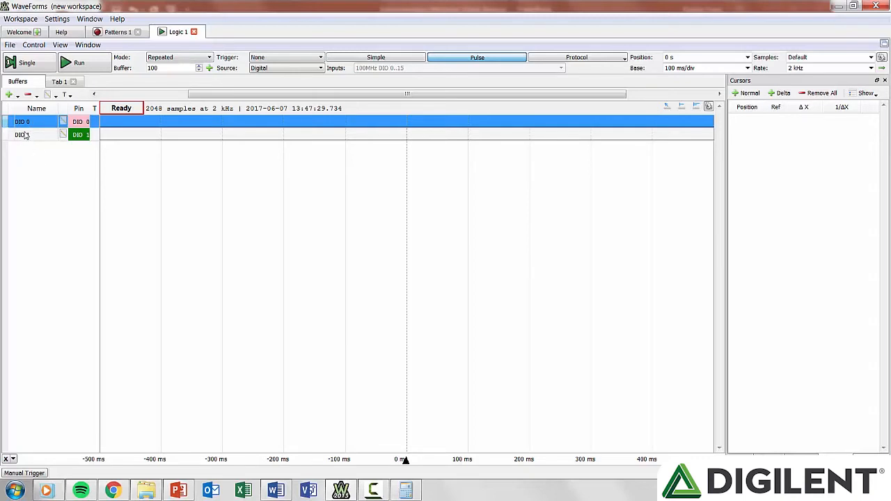
Step: Open the DIO 1 signal's properties to view its editable name and pin list, and close them unchanged
left_click(64, 135)
left_click_drag(51, 129, 31, 130)
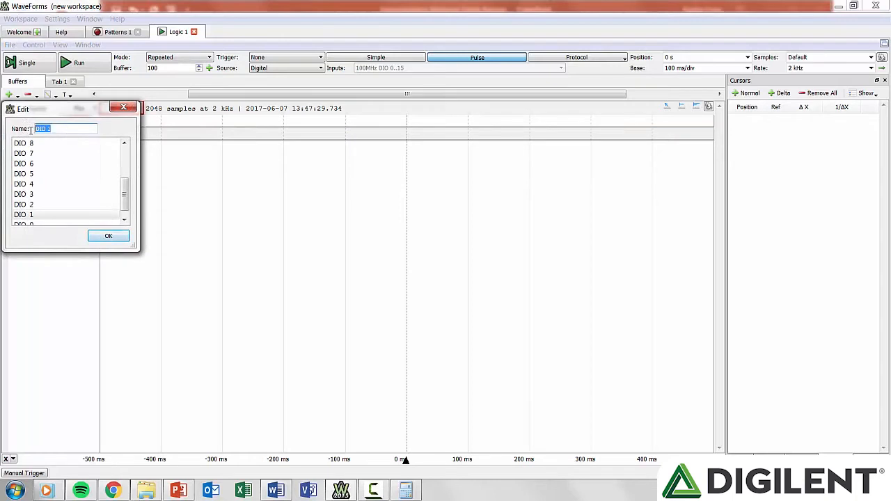
left_click(122, 109)
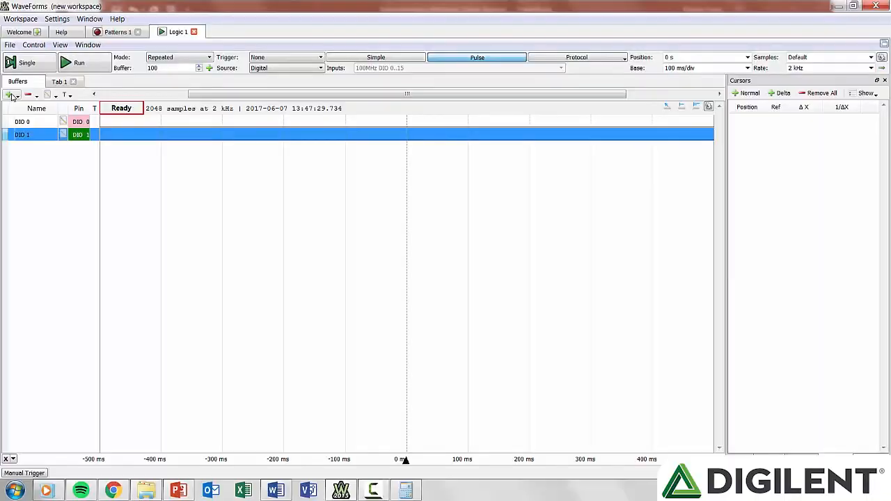
Step: Start a new bus and include DIO 10, DIO 9, DIO 8 and DIO 7 as its signals
left_click(10, 94)
left_click(18, 119)
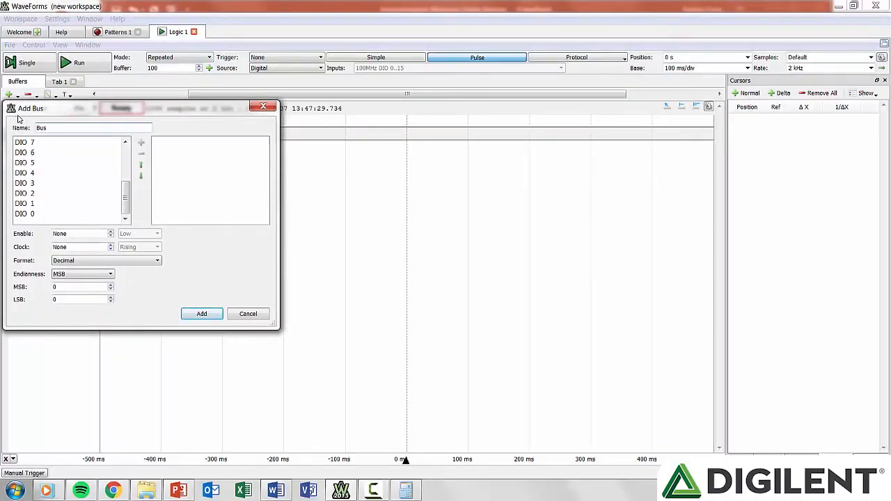
left_click_drag(125, 194, 126, 168)
left_click(33, 174)
left_click(34, 203, "shift")
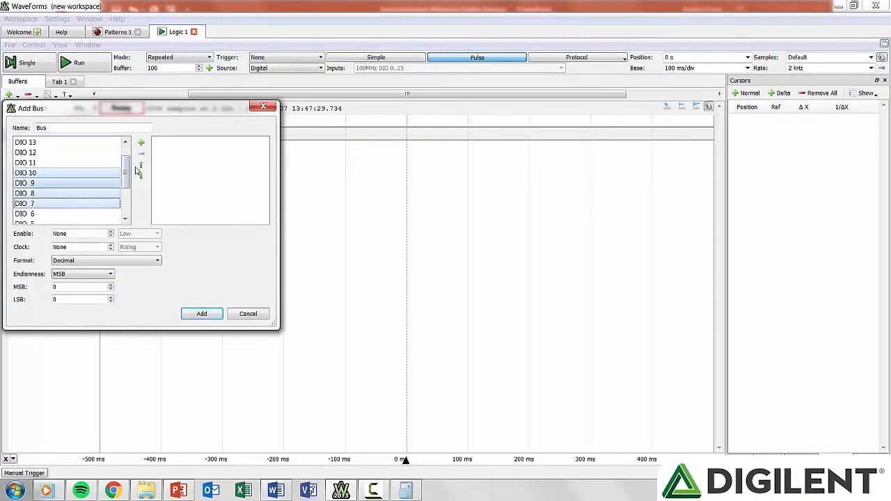
left_click(141, 142)
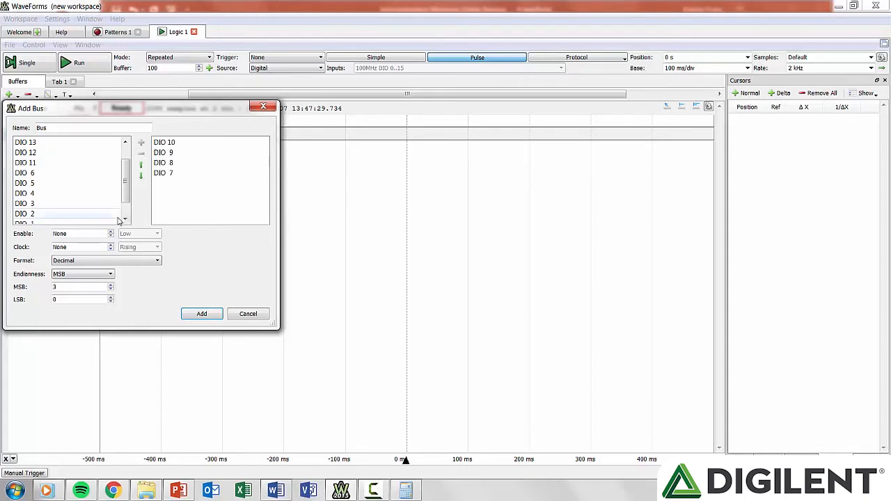
Step: Set the bus's Enable to DIO 0 and Clock to DIO 1, keep the Decimal format, and add it, checking its properties
left_click(110, 231)
left_click(111, 249)
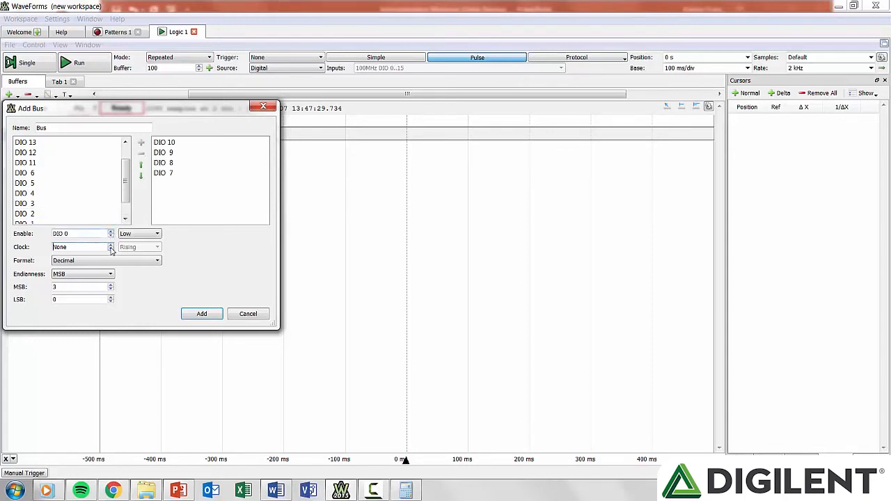
left_click(111, 249)
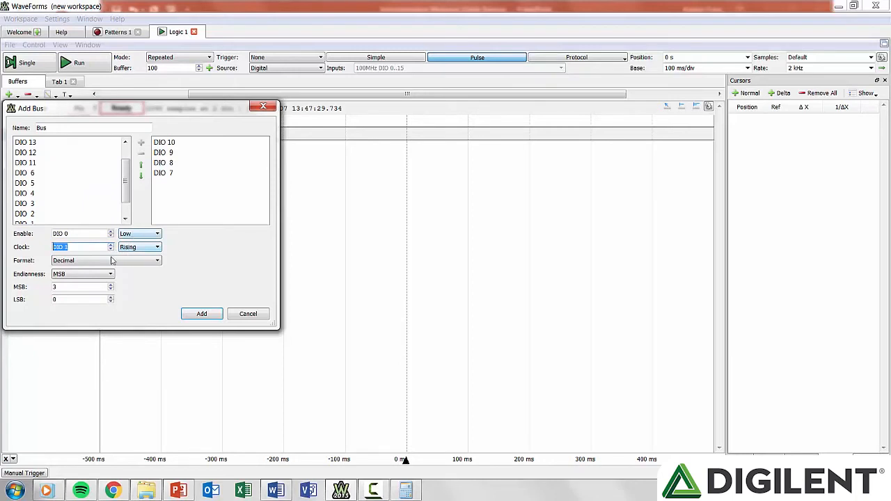
left_click(112, 261)
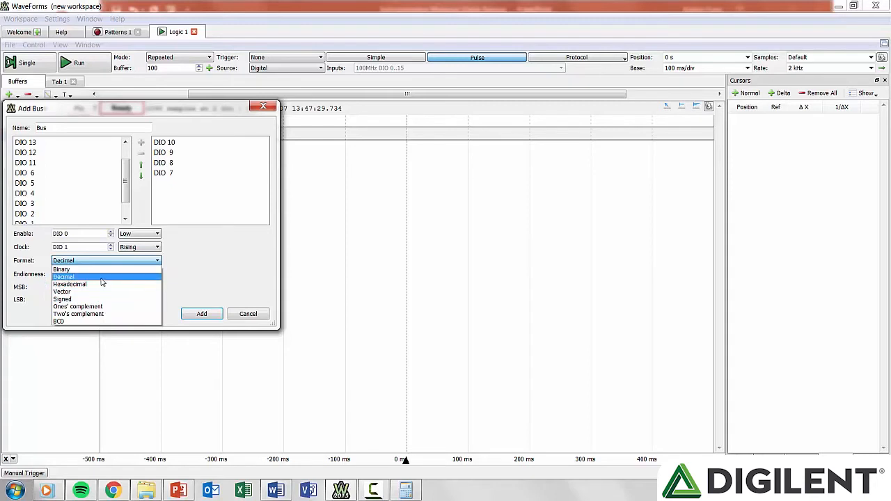
left_click(101, 282)
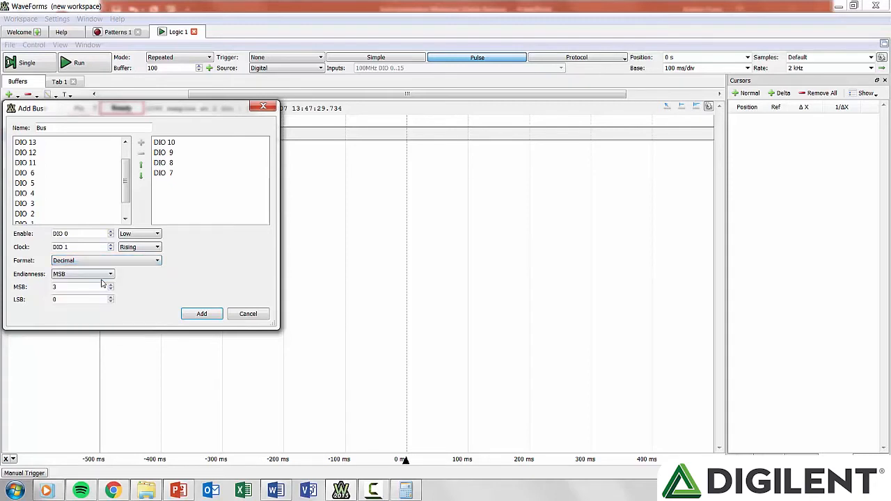
key("Return")
left_click(63, 147)
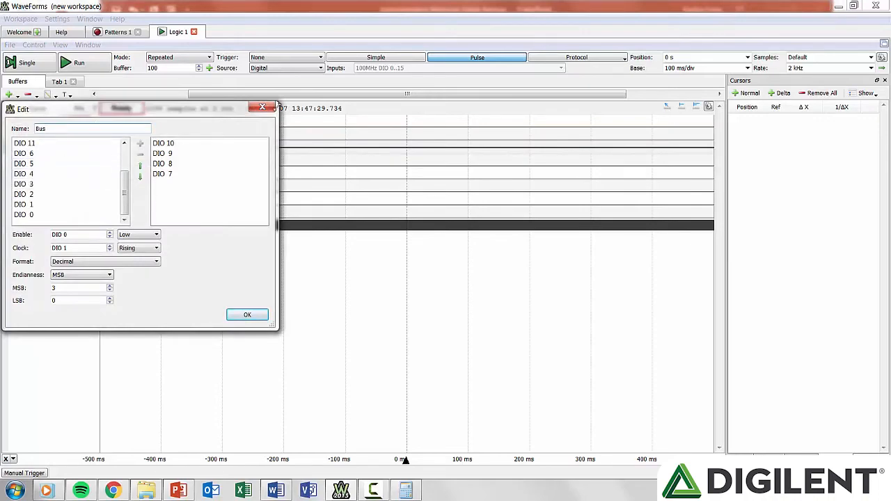
left_click(247, 315)
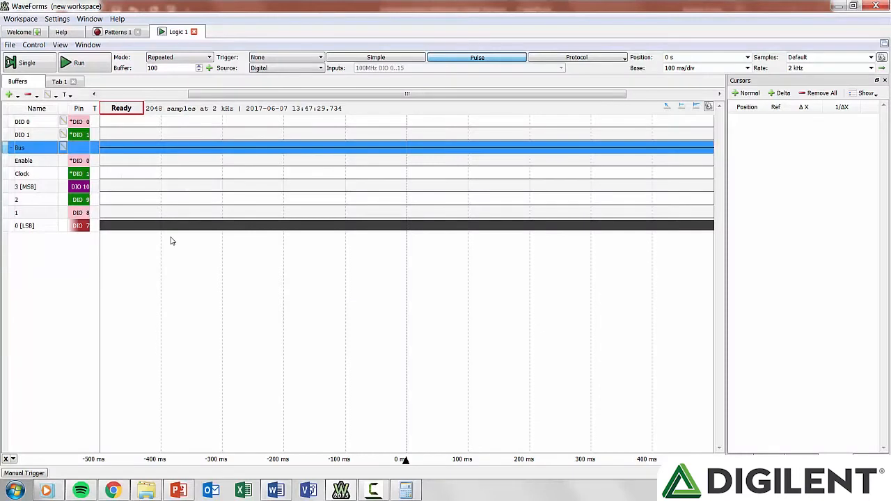
Step: Start a new SPI interpreter named mySPI with Select on DIO 2, Clock on DIO 0 and Data on DIO 5
left_click(10, 95)
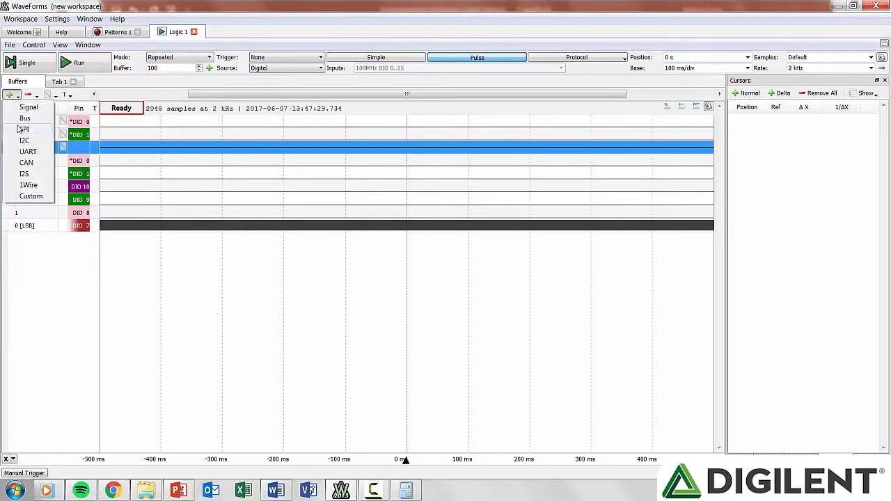
left_click(20, 139)
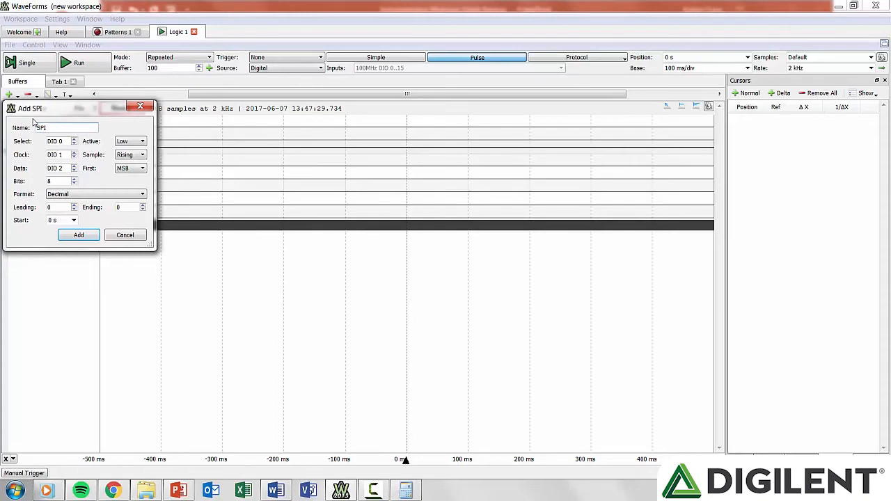
left_click_drag(50, 128, 19, 127)
type("my")
left_click(75, 139)
left_click(74, 140)
left_click(75, 158)
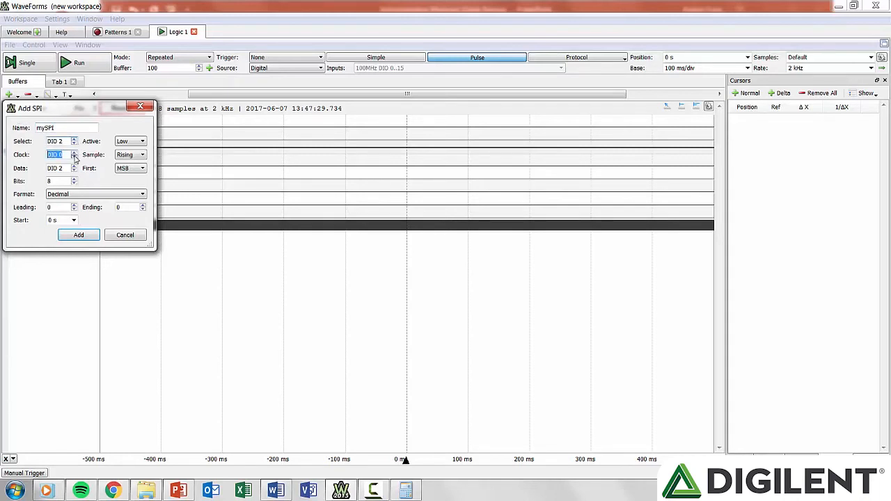
left_click(74, 166)
left_click(74, 166)
left_click(74, 166)
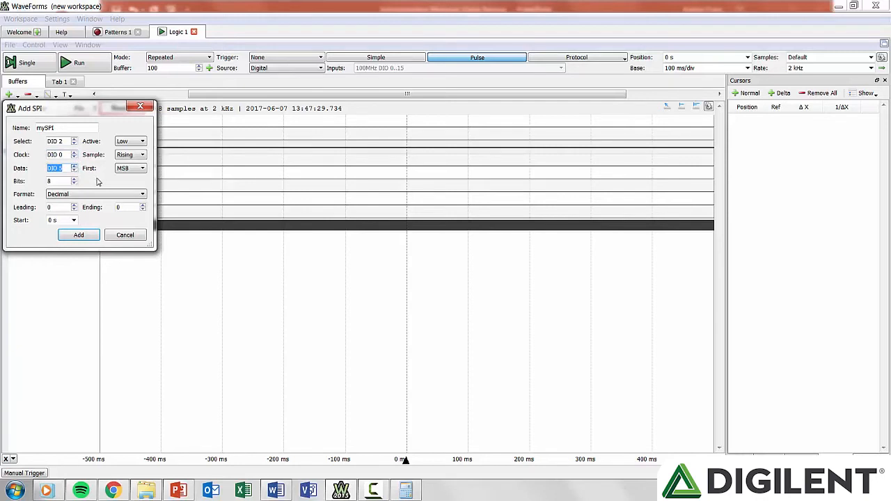
Step: Review the SPI's Active, Sample and First options, keeping Low, Rising and MSB, and set its Bits to 10
left_click(131, 141)
left_click(125, 149)
left_click(130, 155)
left_click(125, 163)
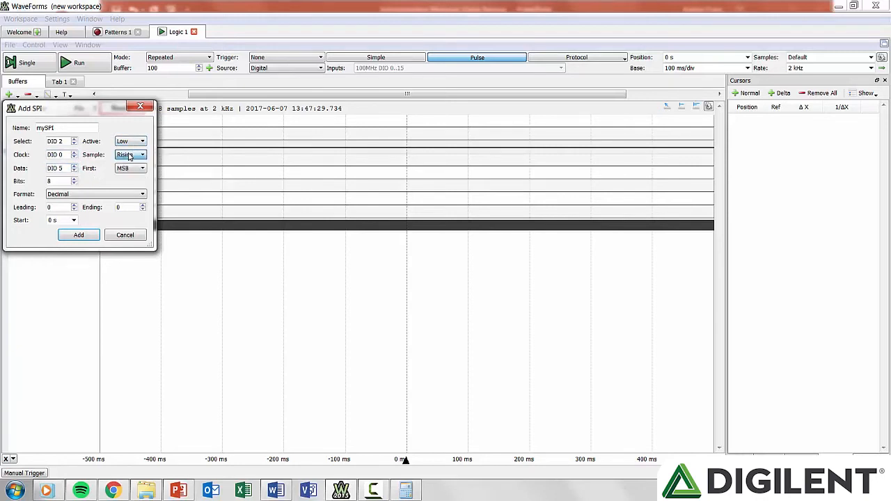
left_click(129, 169)
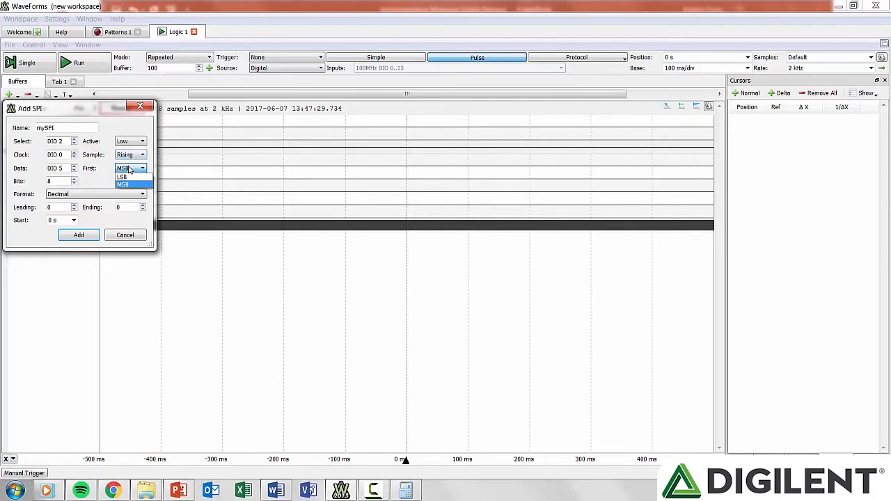
left_click(130, 169)
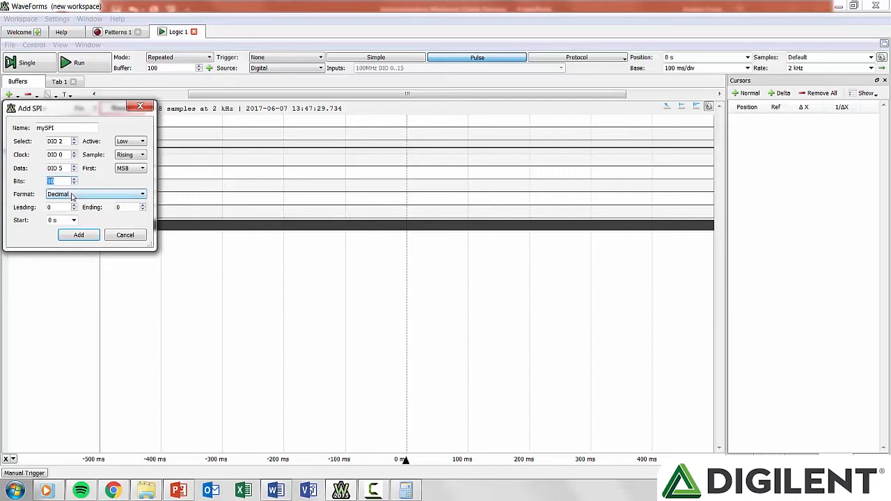
Step: Set the SPI's Leading value to 2 and Ending value to 1, keeping Start at 0 s
left_click(65, 206)
left_click(73, 206)
left_click(74, 205)
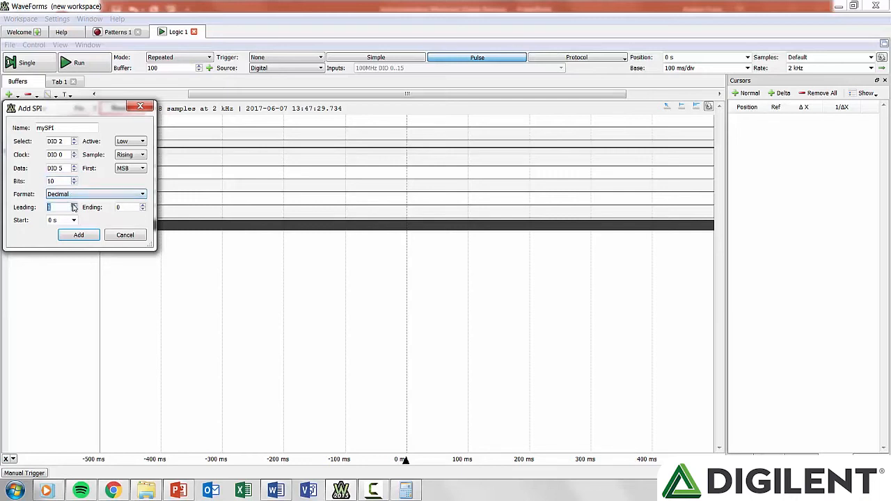
left_click(143, 205)
left_click(74, 220)
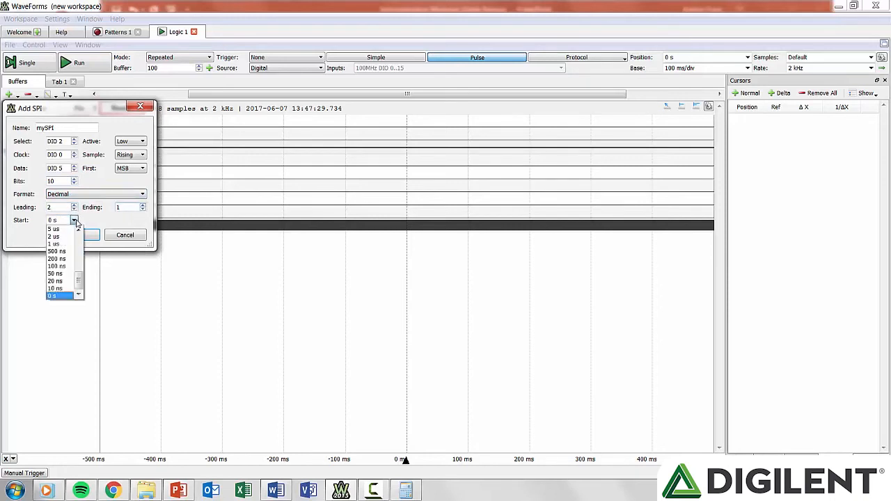
left_click(75, 221)
Step: Set the SPI's format to Signed, add it to the logic plot, and check its properties without changing them
left_click(76, 195)
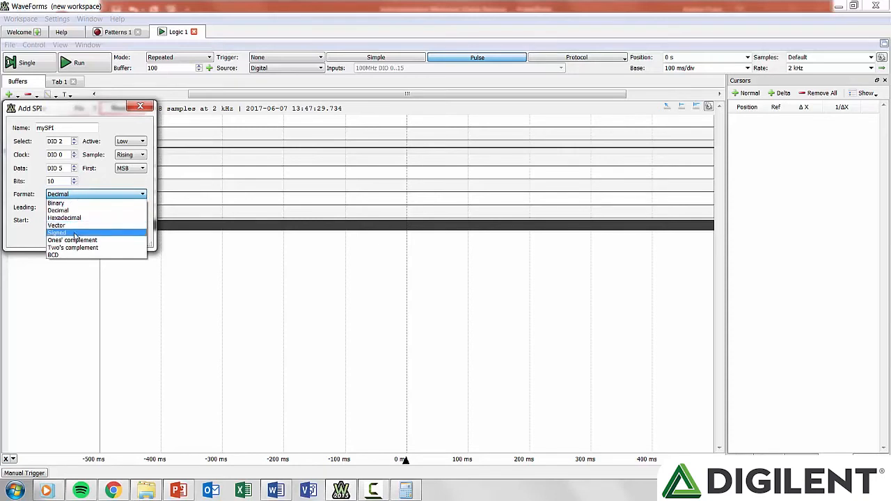
left_click(74, 233)
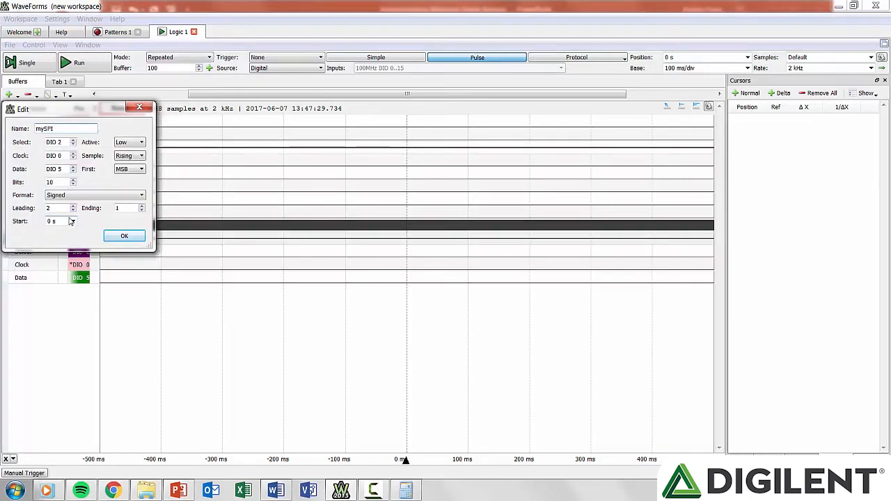
left_click(72, 221)
left_click_drag(78, 278, 84, 239)
left_click(110, 237)
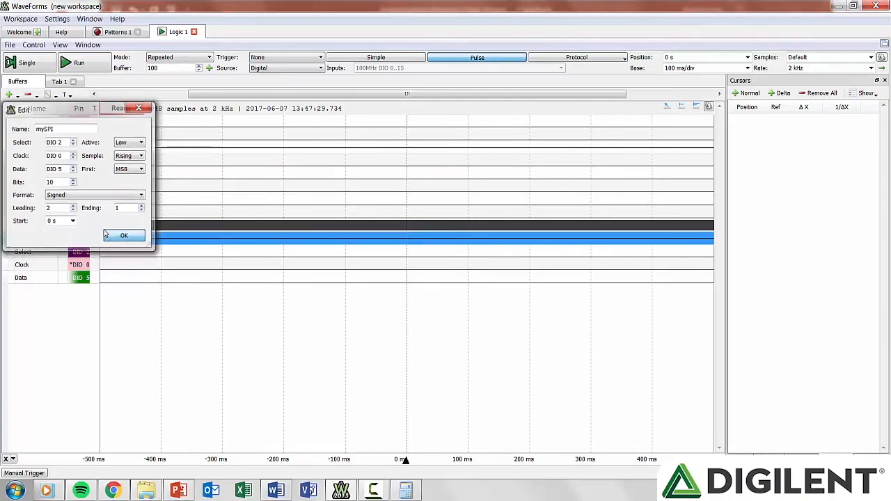
left_click(109, 237)
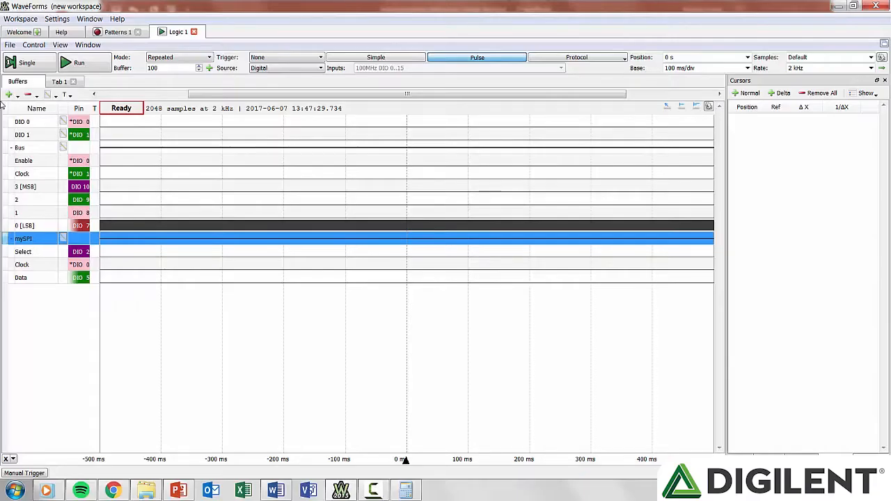
Step: Add an I2C interpreter with Clock on DIO 3 and Data on DIO 2
left_click(9, 95)
left_click(24, 141)
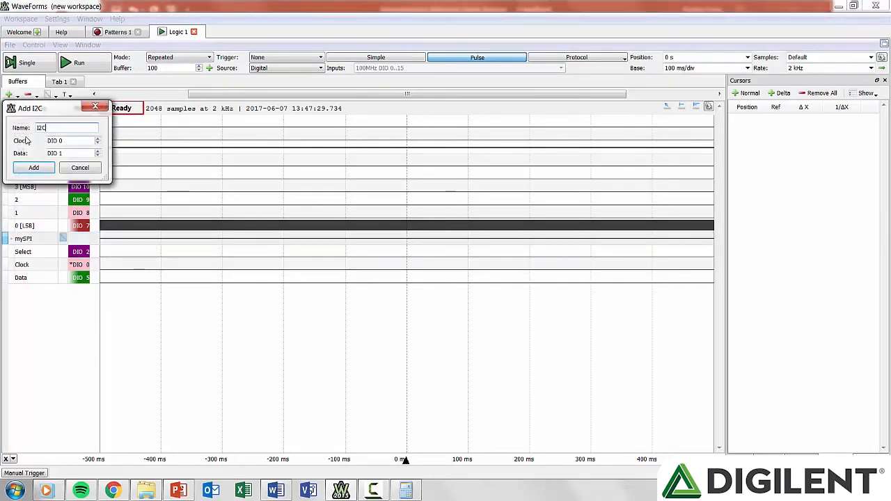
left_click(98, 139)
left_click(98, 139)
left_click(98, 138)
left_click(97, 150)
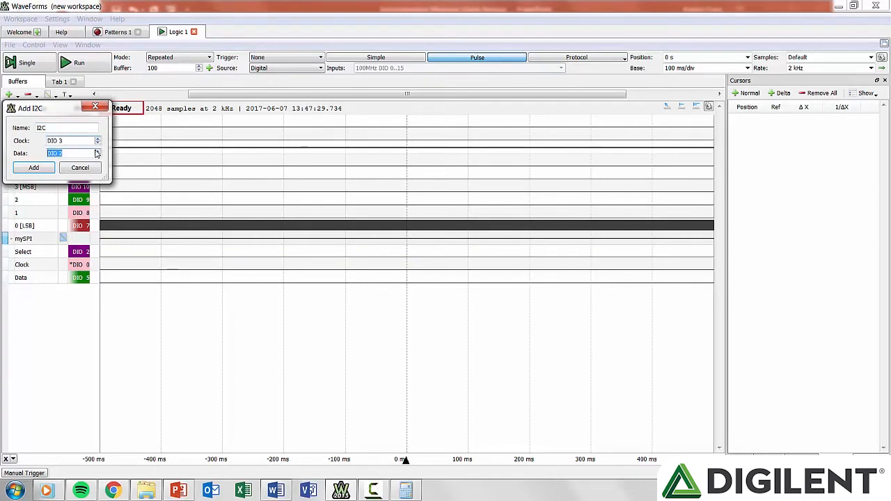
left_click(33, 167)
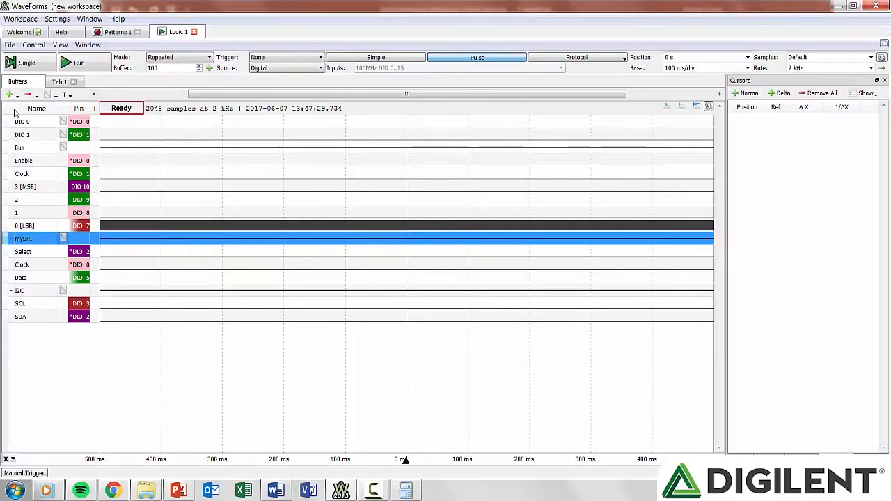
Step: Start a new UART interpreter with Data on DIO 7 and Inverted polarity
left_click(11, 95)
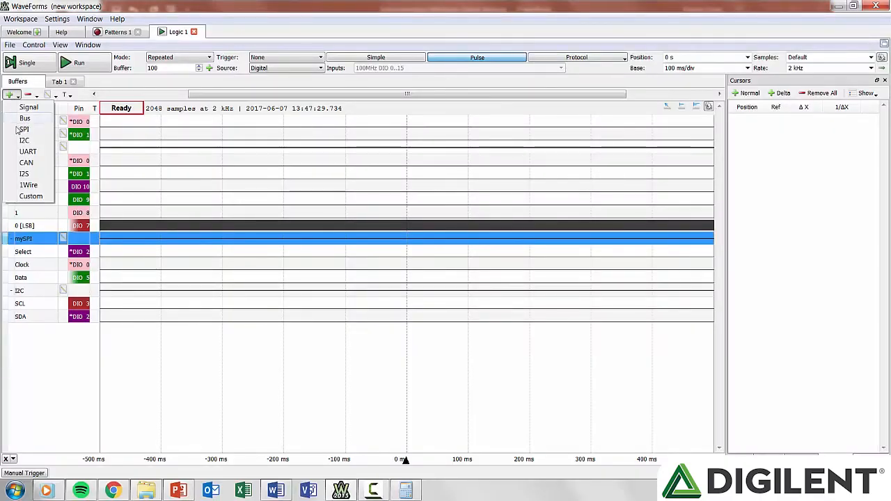
left_click(26, 152)
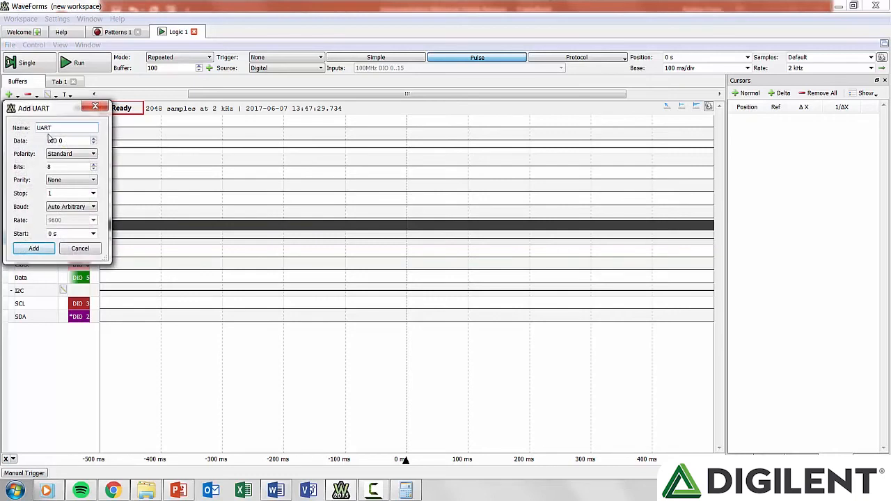
left_click(92, 138)
left_click(92, 139)
left_click(93, 138)
left_click(93, 139)
left_click(93, 138)
left_click(93, 154)
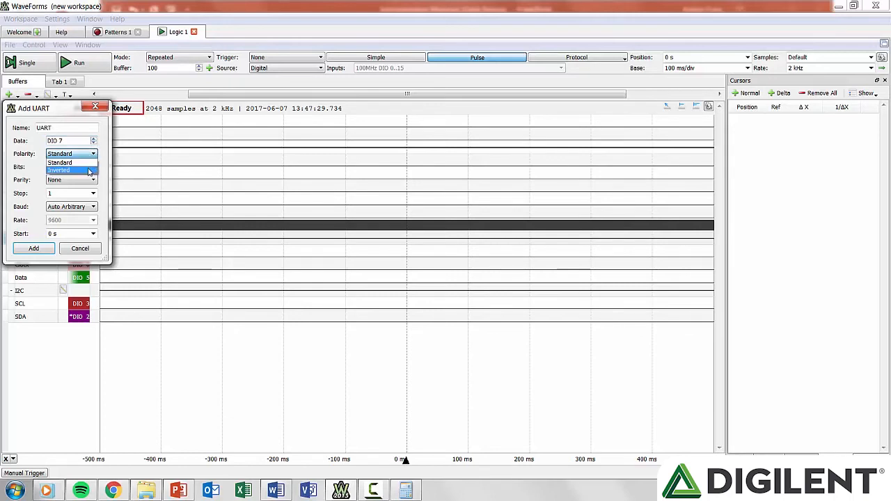
left_click(93, 170)
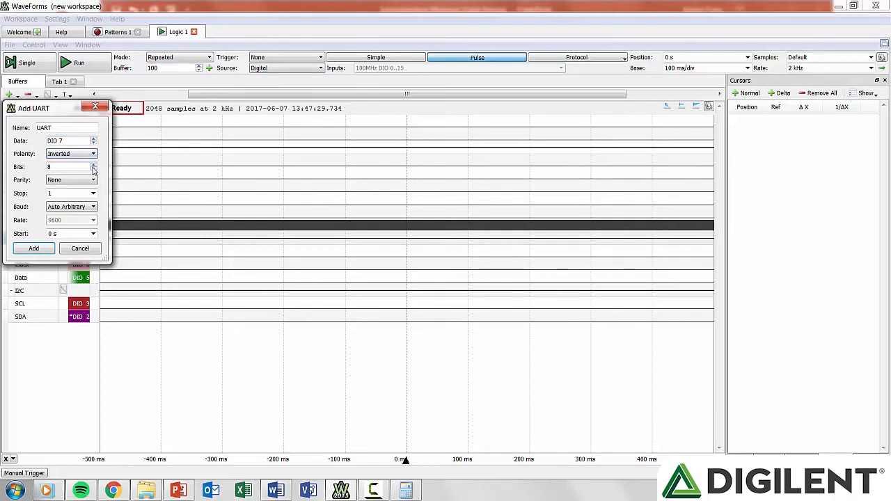
Step: Set the UART to 10 bits, Odd parity and Manual baud, keeping the Stop value at 1
left_click(94, 167)
left_click(90, 180)
left_click(73, 202)
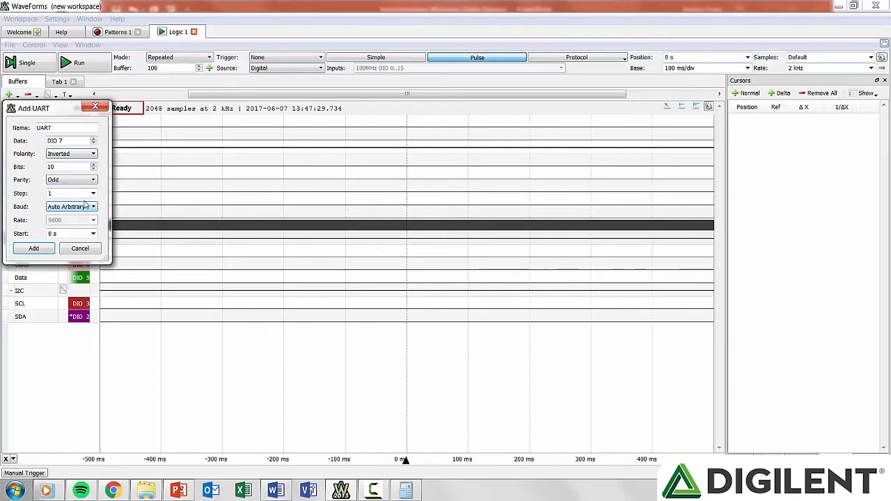
left_click(93, 195)
left_click(85, 204)
left_click(83, 207)
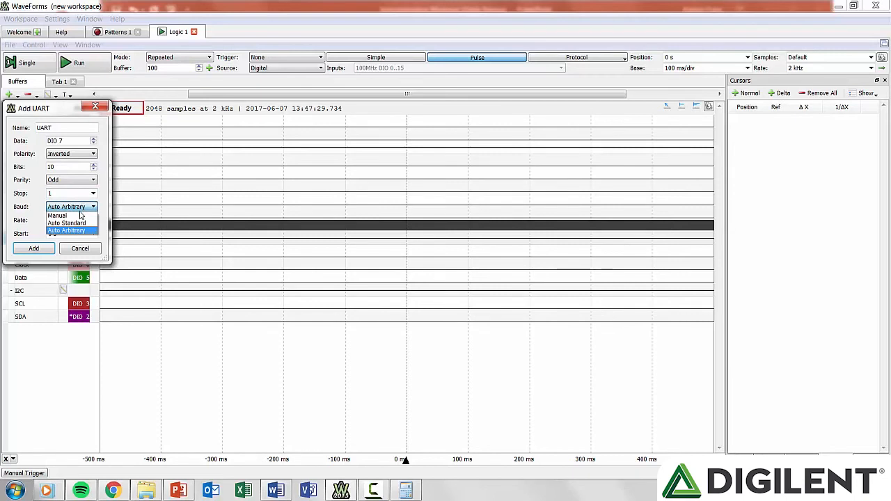
left_click(69, 216)
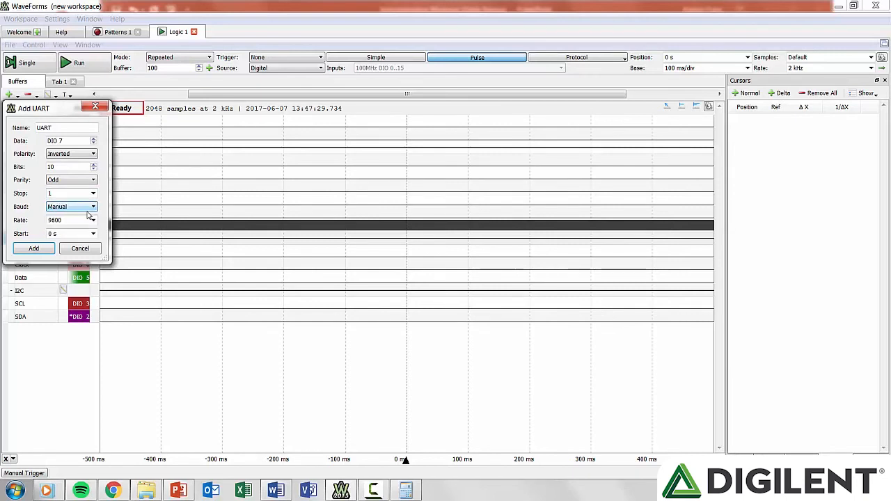
Step: Set the UART's rate to 19200, look through the Start values, and add it to the logic plot
left_click(92, 220)
left_click(83, 252)
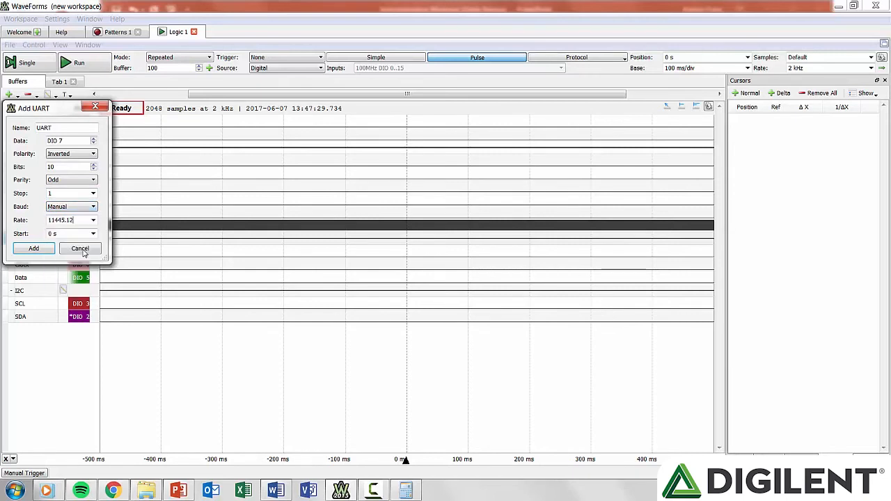
scroll(90, 221, "down", 1)
left_click(93, 222)
scroll(93, 235, "up", 3)
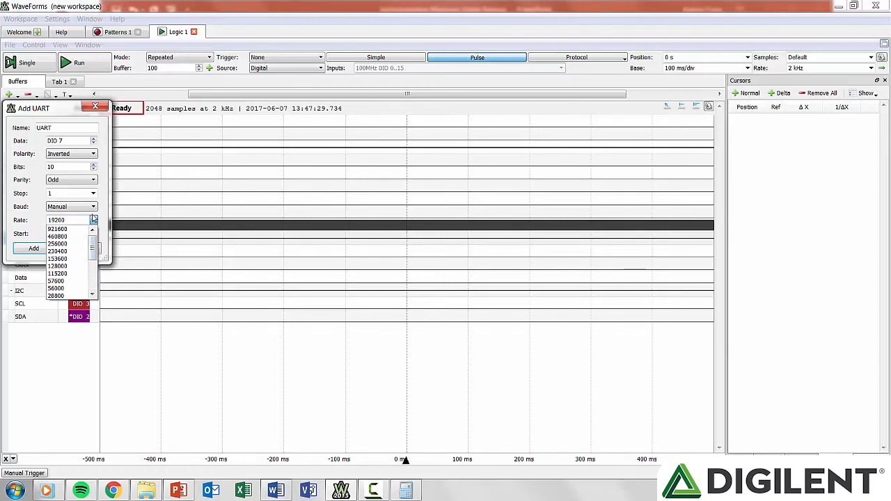
left_click(93, 220)
left_click(94, 235)
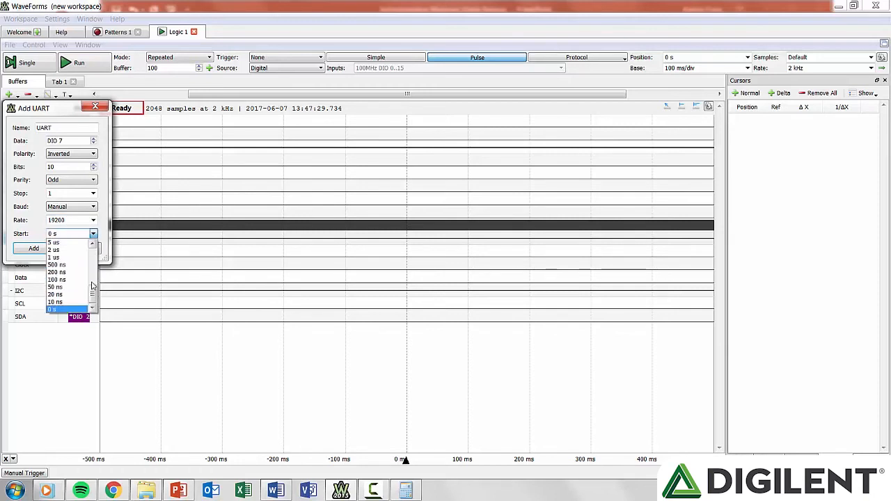
scroll(84, 293, "down", 3)
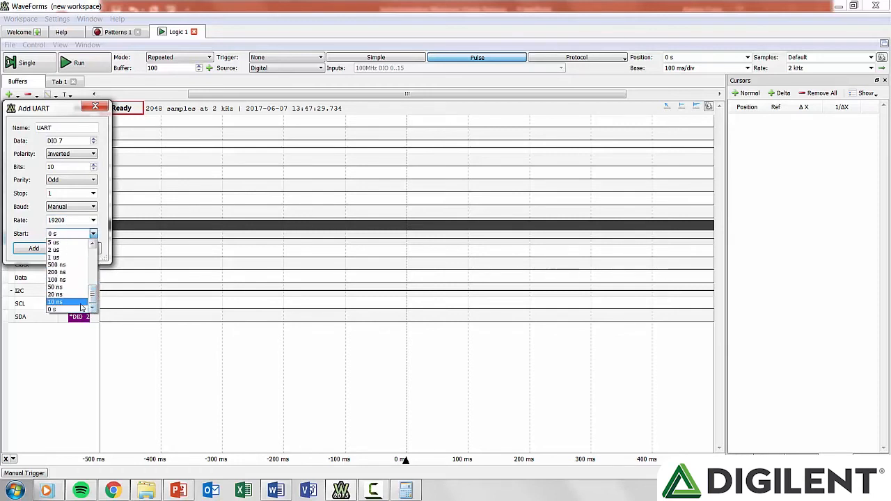
left_click(81, 305)
left_click(50, 250)
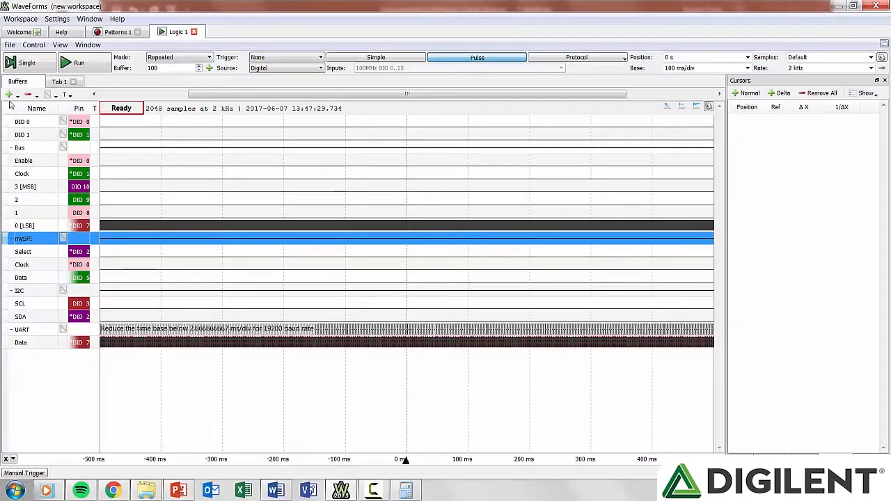
Step: Start a new CAN interpreter with Data on DIO 1, keeping the name CAN and Low polarity
left_click(9, 94)
left_click(32, 167)
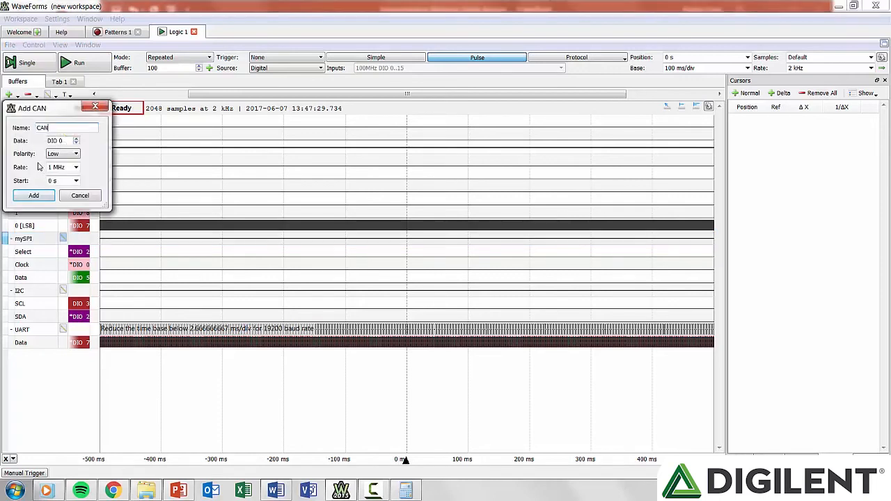
double_click(64, 130)
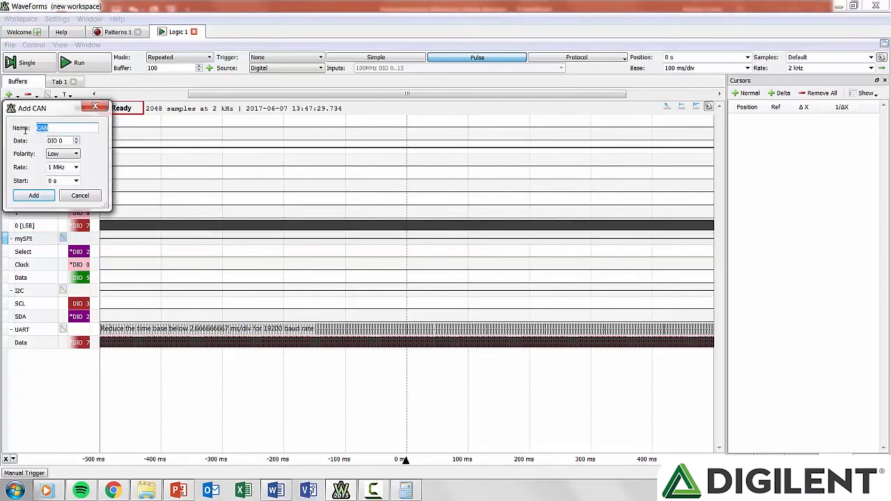
left_click(77, 141)
left_click(77, 153)
left_click(77, 154)
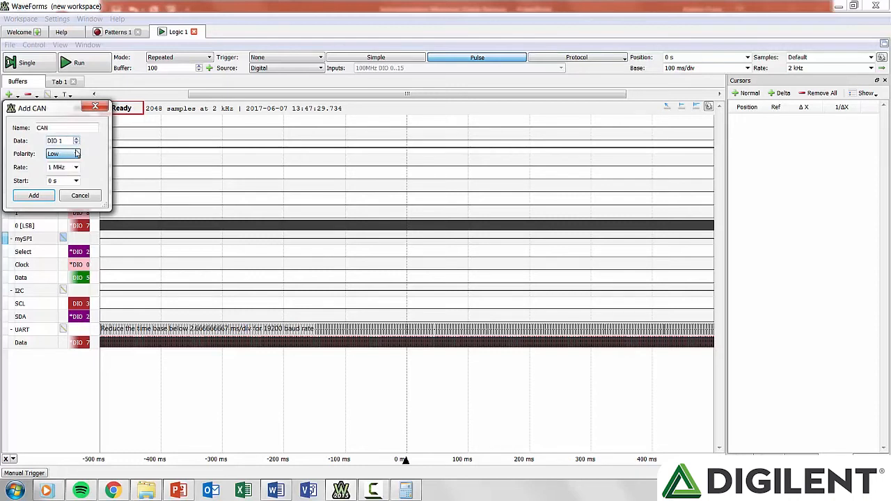
Step: Set the CAN rate to 800 kHz, keep Start at 0 s, and add it to the logic plot
left_click(76, 170)
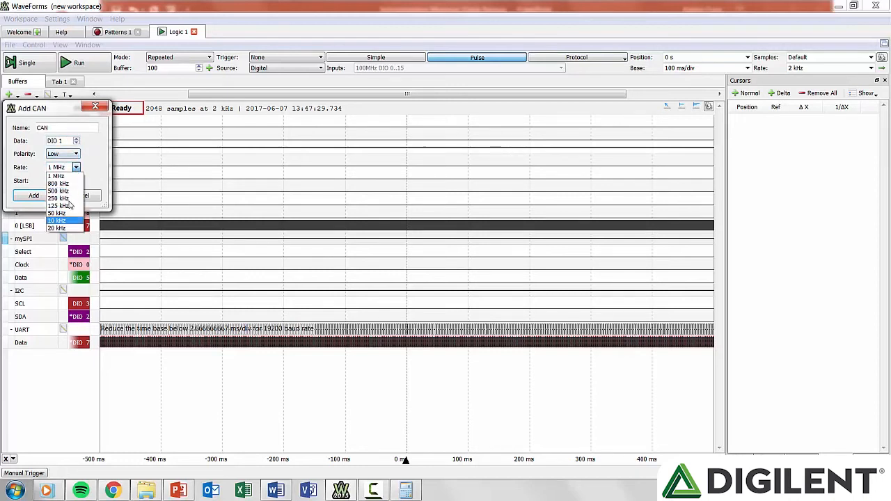
left_click(77, 183)
left_click(77, 182)
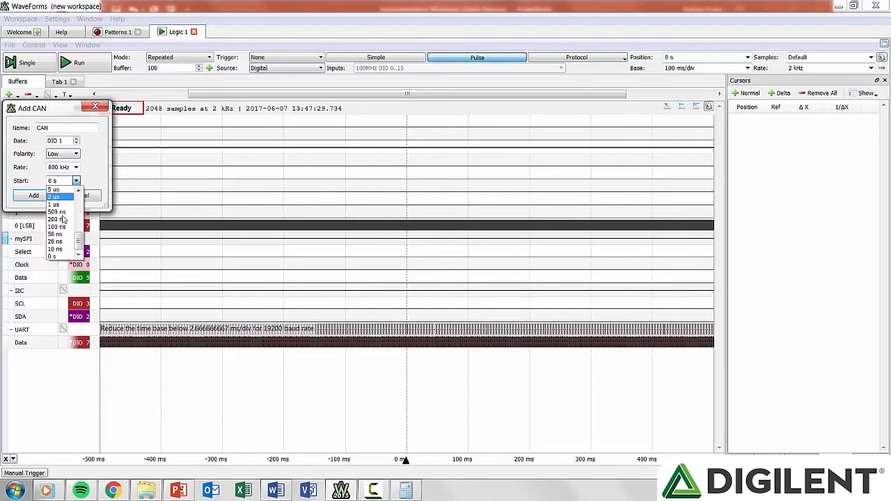
left_click(72, 188)
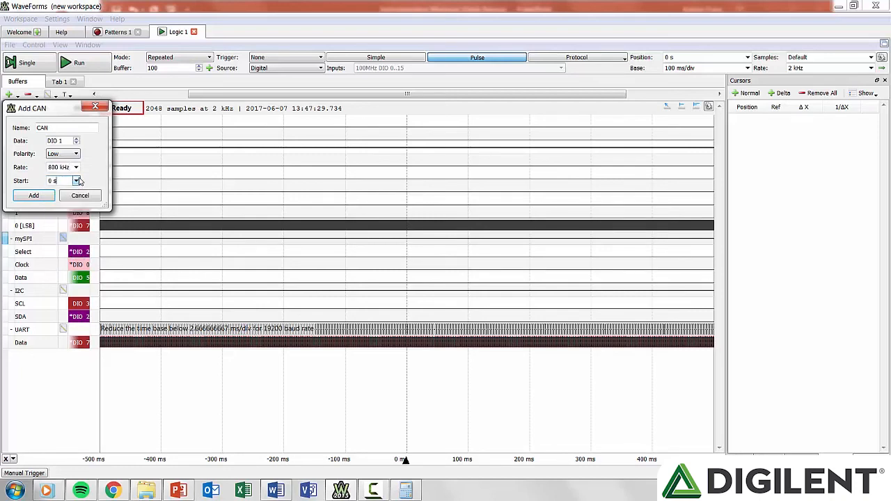
left_click(41, 197)
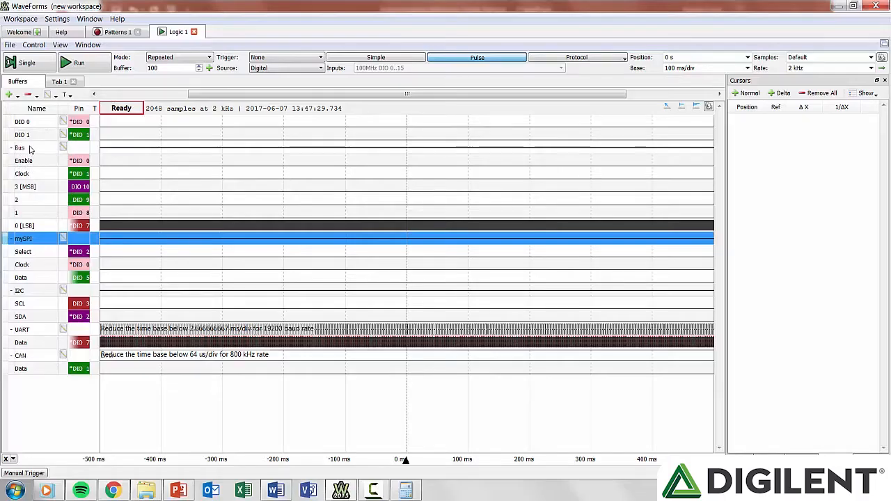
Step: Start a new I2S interpreter named I2S with Select on DIO 3, Clock on DIO 2, Data on DIO 6 and 15 bits
left_click(9, 95)
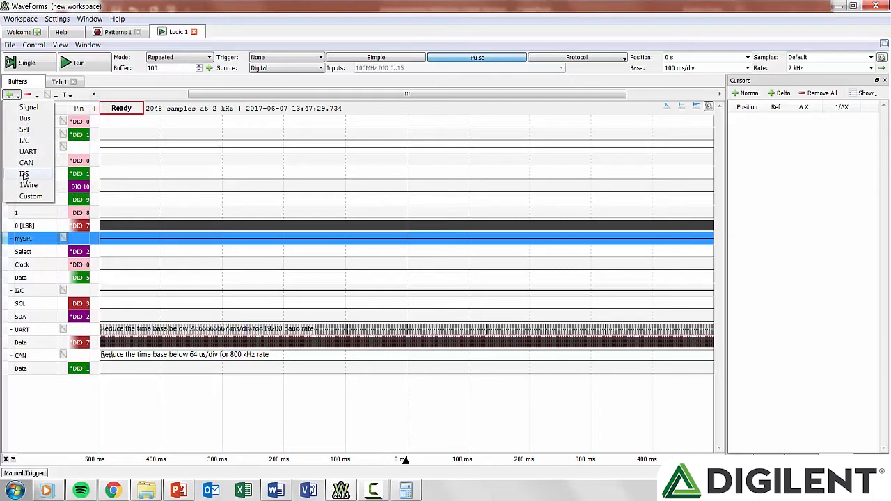
left_click(24, 173)
left_click_drag(58, 131, 27, 132)
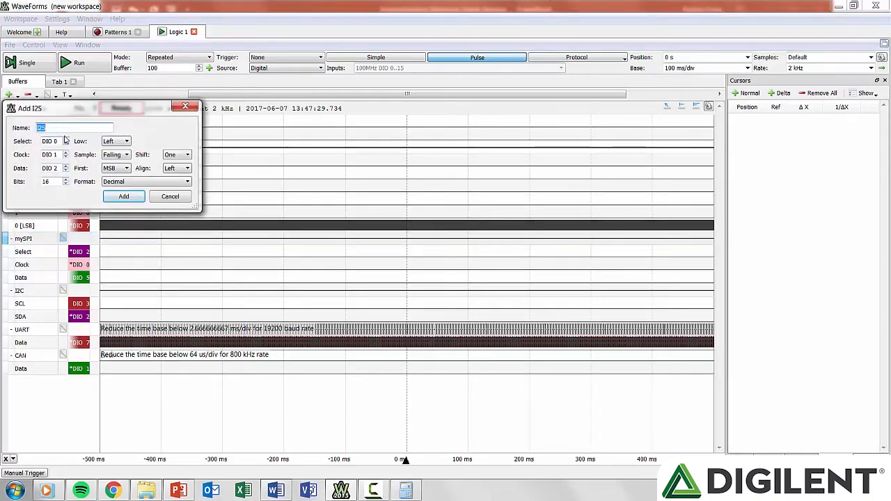
left_click(66, 139)
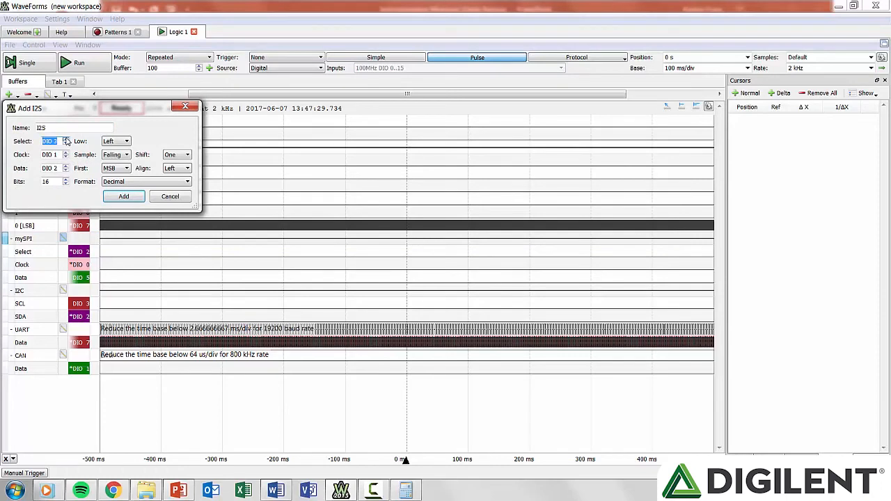
left_click(65, 153)
left_click(66, 166)
left_click(66, 180)
Step: Set the I2S Low option to Right, keeping Sample at Falling and First at MSB
left_click(109, 145)
left_click(112, 157)
left_click(113, 155)
left_click(111, 170)
left_click(114, 169)
left_click(110, 183)
Step: Keep the I2S Shift at One, set Align to Right and Format to Hexadecimal, and add it to the logic plot
left_click(174, 155)
left_click(170, 169)
left_click(170, 172)
left_click(170, 176)
left_click(147, 184)
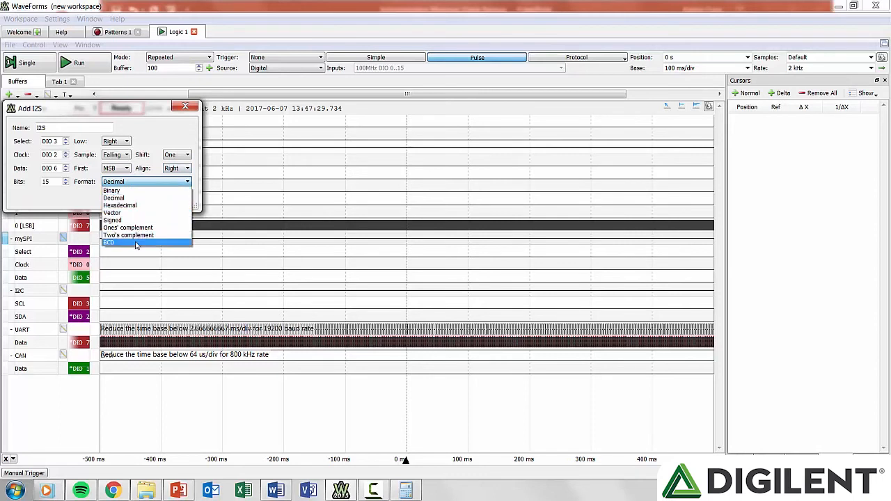
left_click(141, 206)
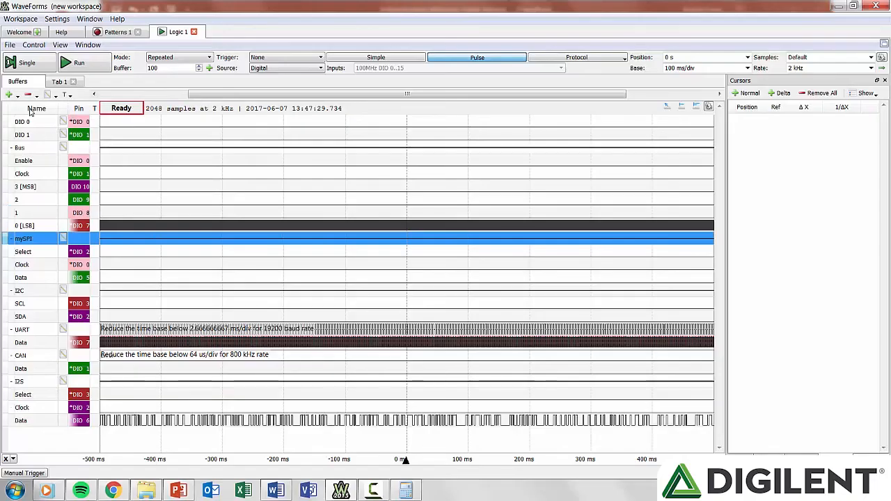
Step: Add a 1Wire interpreter with Data on DIO 2 and High polarity, keeping the name 1Wire
left_click(10, 95)
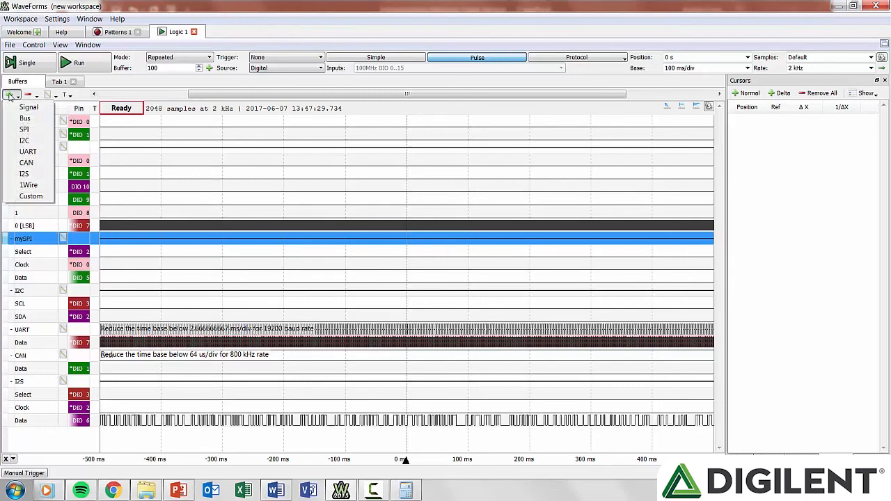
left_click(29, 185)
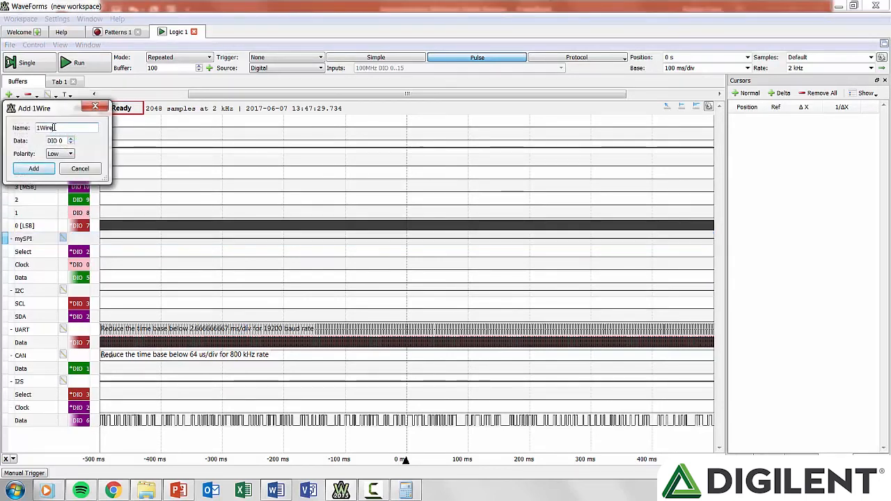
left_click_drag(55, 128, 29, 126)
left_click(70, 140)
left_click(60, 153)
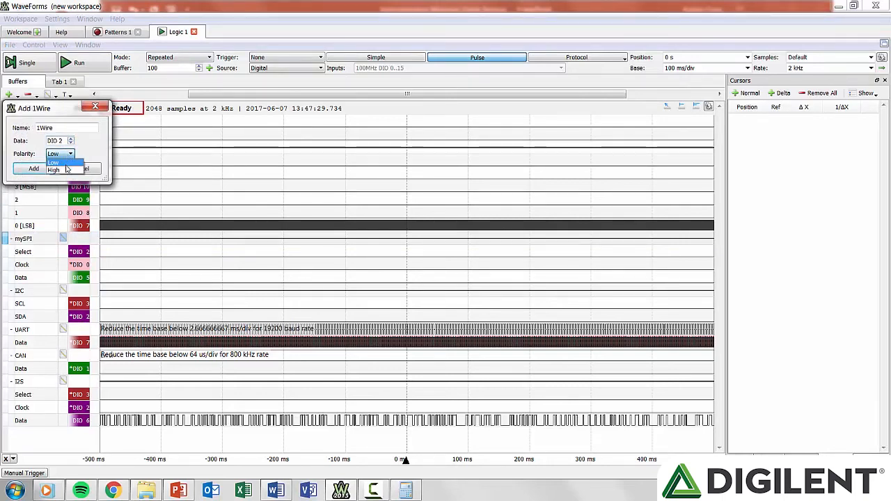
left_click(56, 171)
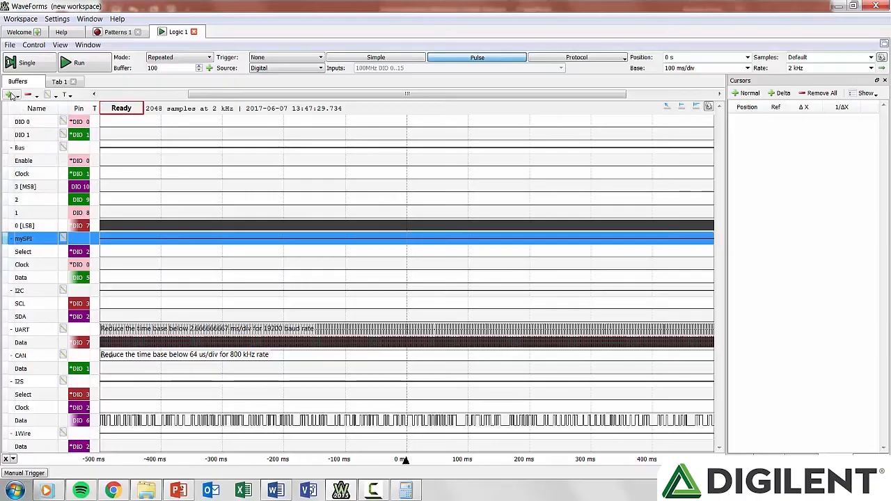
Step: Start a Custom interpreter, review its decoder script options, examples and value-to-text script, and add it to the logic plot
left_click(11, 95)
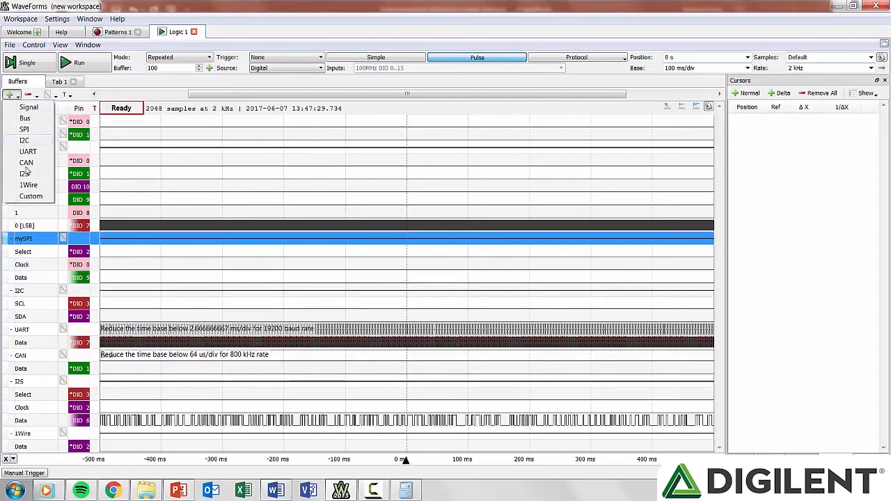
left_click(29, 195)
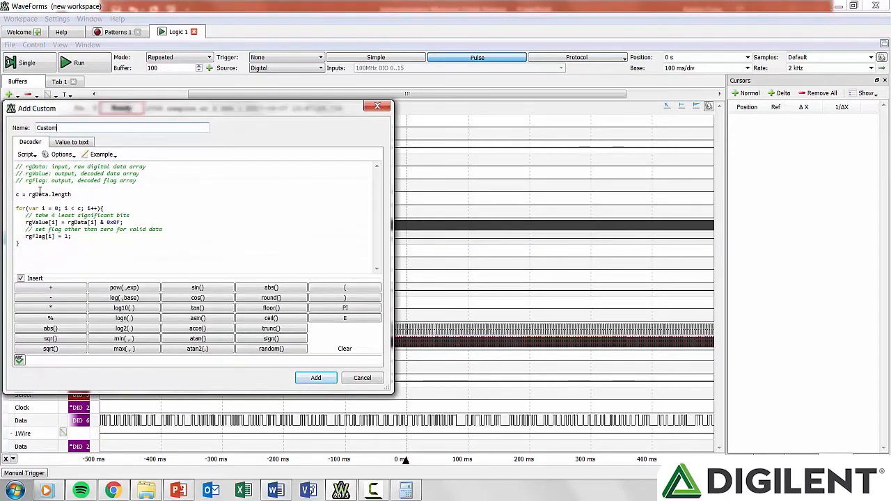
left_click(27, 155)
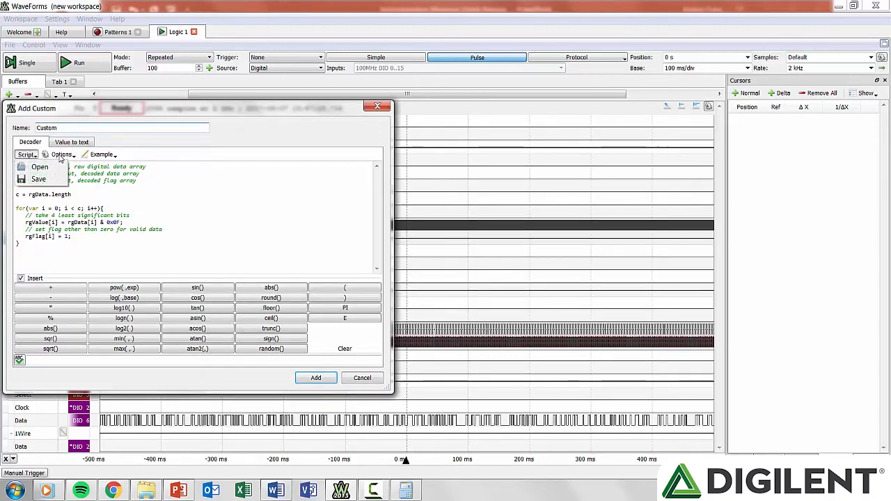
left_click(101, 154)
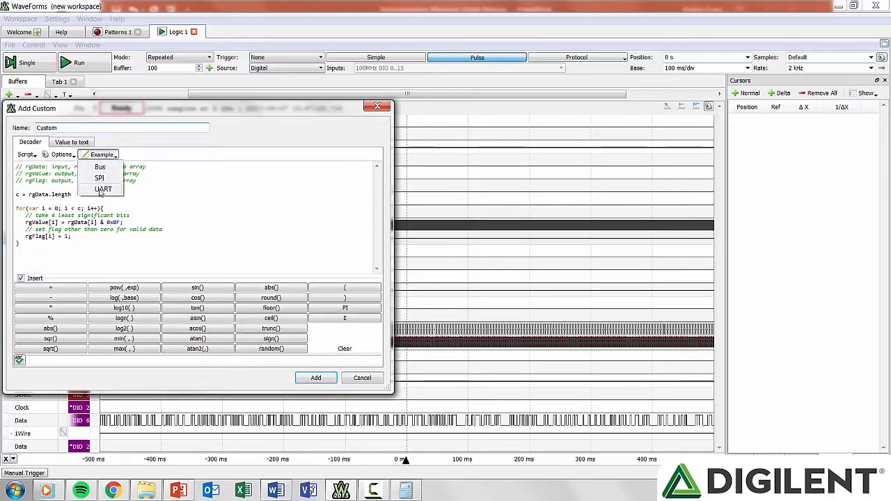
left_click(103, 155)
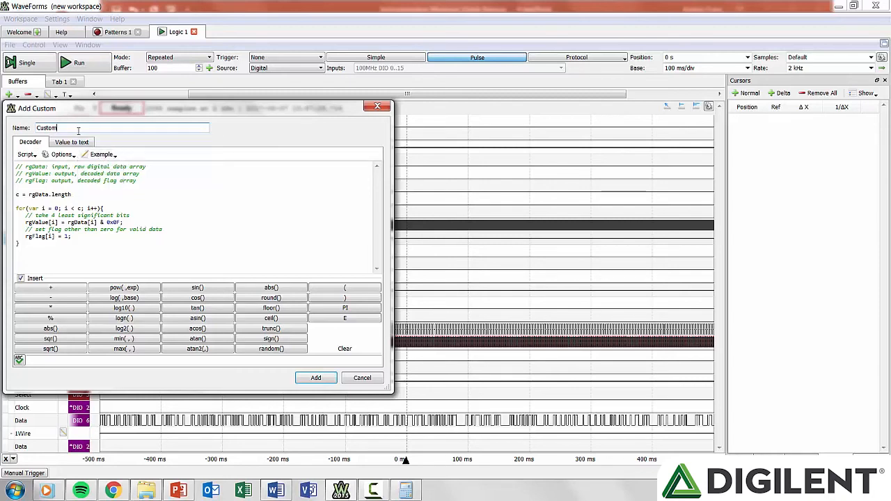
left_click(75, 144)
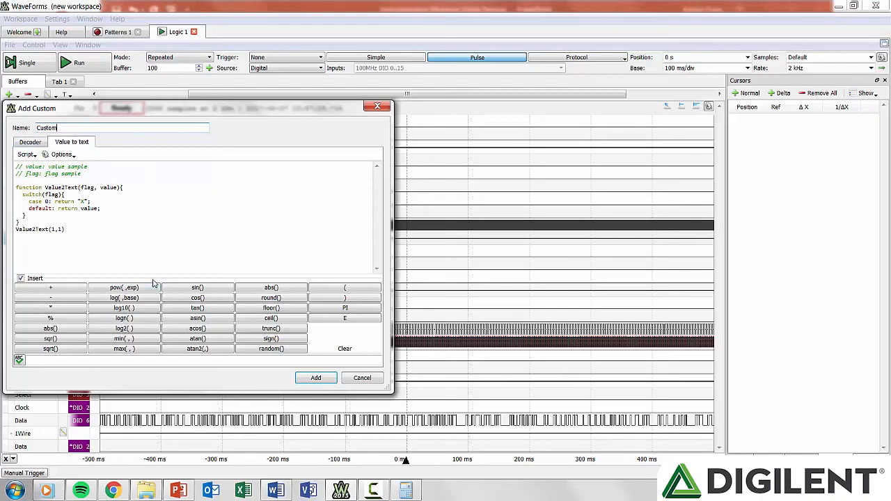
left_click(316, 377)
left_click(71, 34)
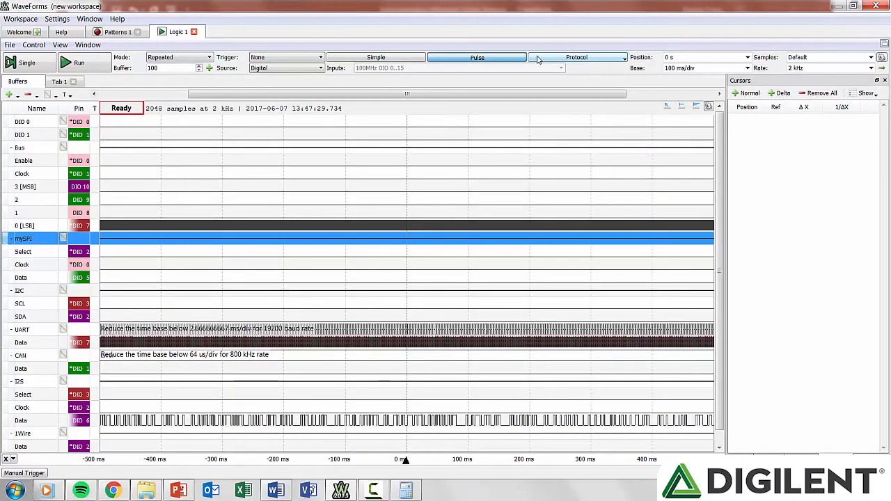
Step: Configure a protocol trigger on the Bus with the trigger value 3
left_click(537, 59)
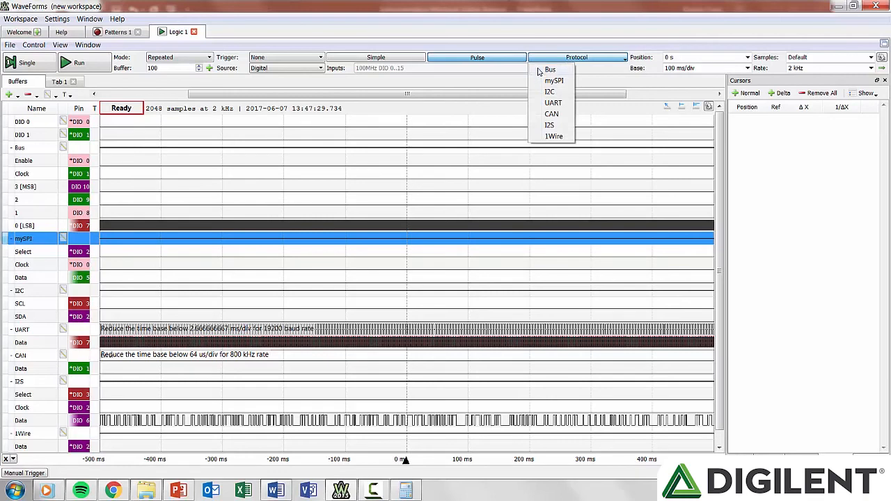
left_click(538, 71)
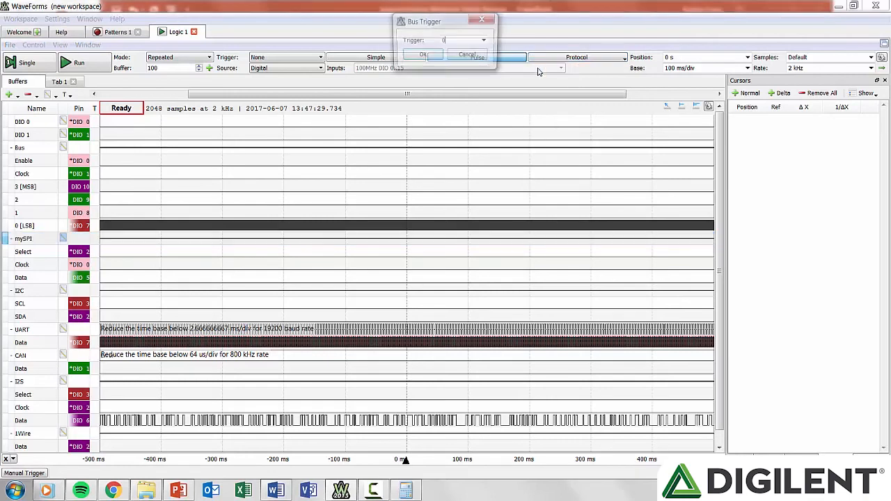
left_click(487, 41)
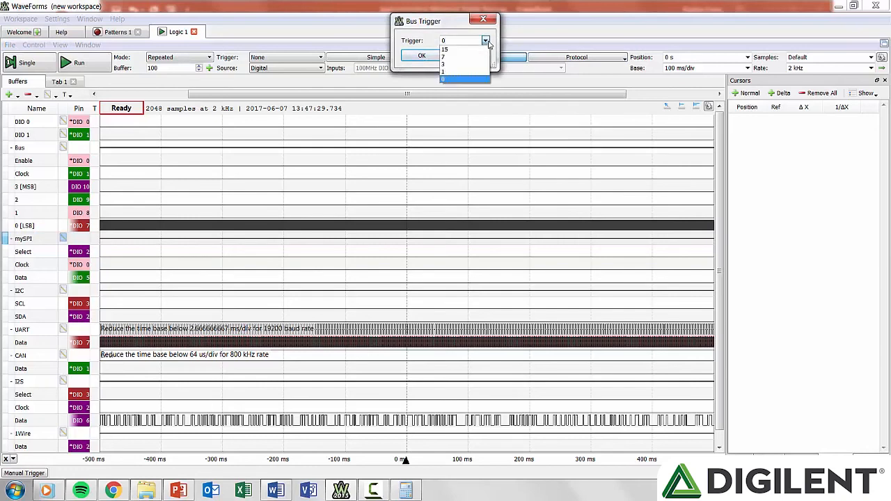
left_click(449, 65)
left_click(422, 56)
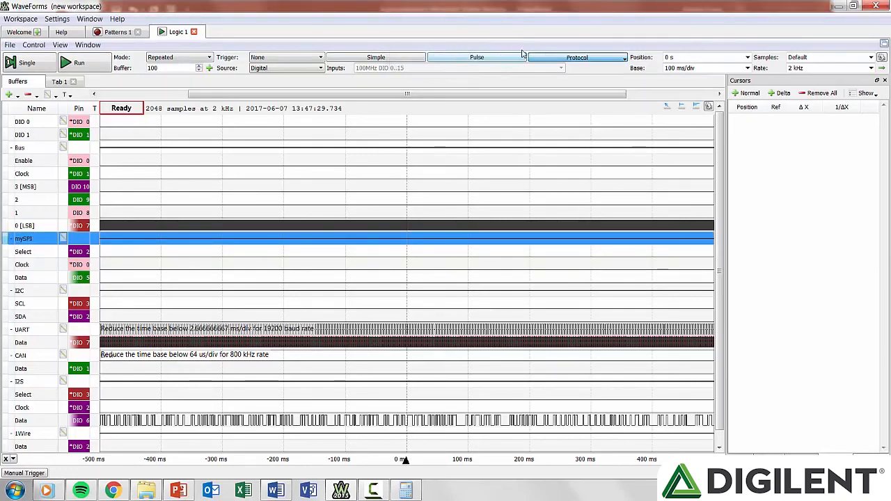
Step: Configure a protocol trigger on mySPI that fires on Value, keeping the value at 0
left_click(616, 61)
left_click(558, 80)
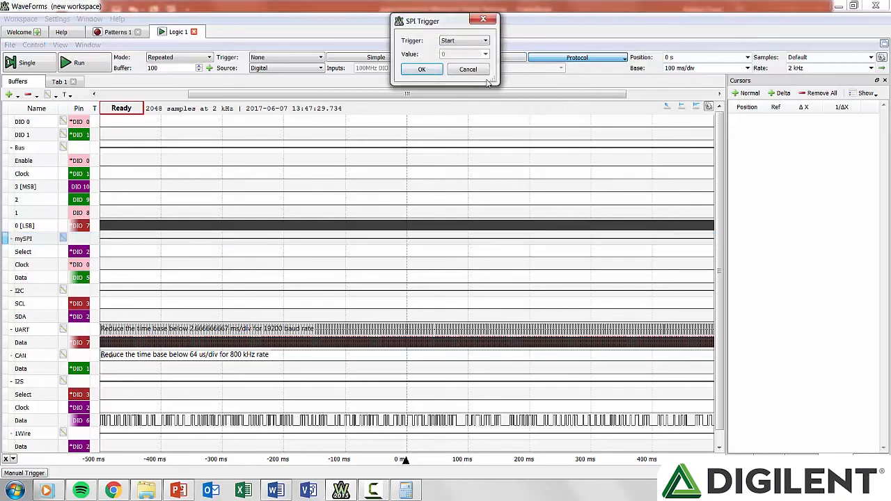
left_click(466, 41)
left_click(459, 58)
left_click(456, 41)
left_click(449, 64)
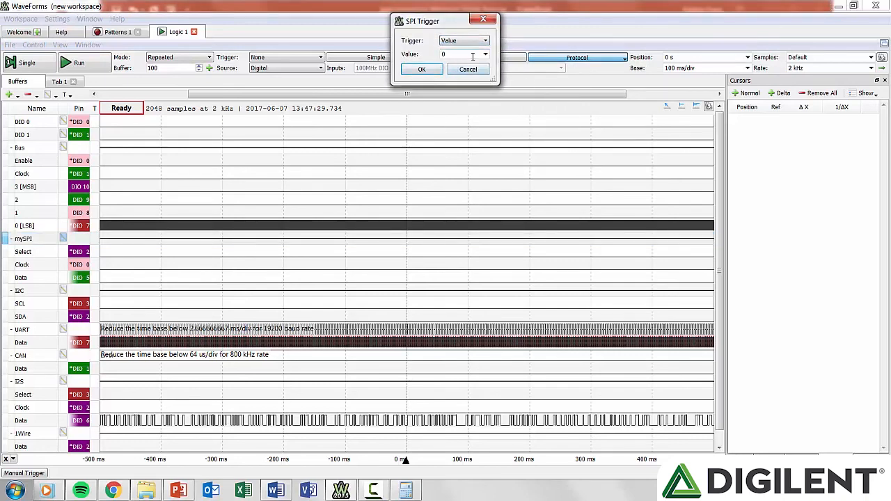
left_click(422, 69)
Step: Configure an I2C protocol trigger, review its trigger conditions, and set it to Stop
left_click(549, 58)
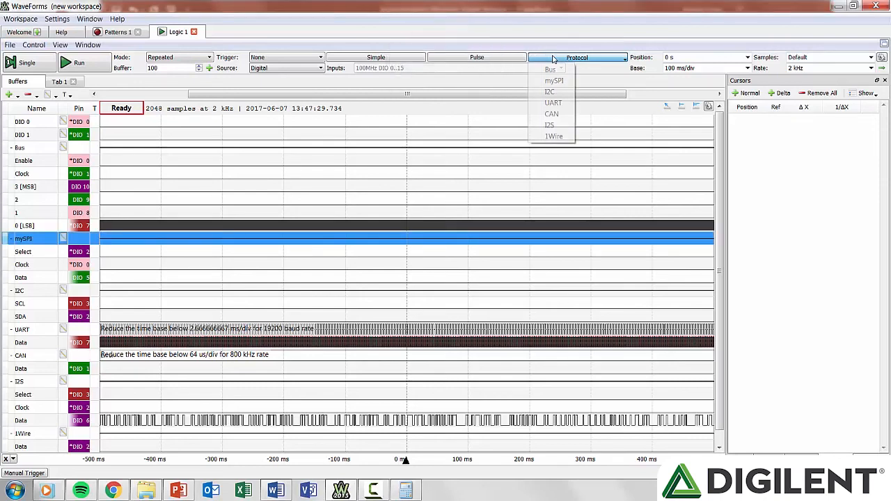
left_click(550, 91)
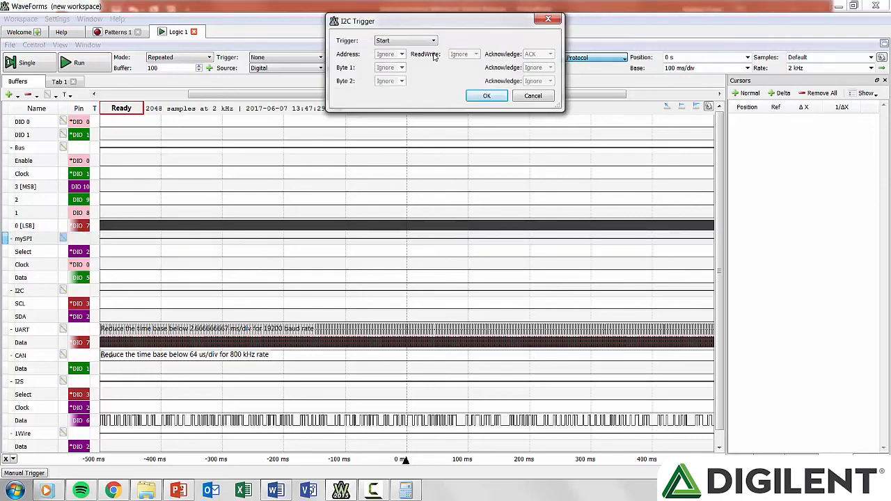
left_click(426, 43)
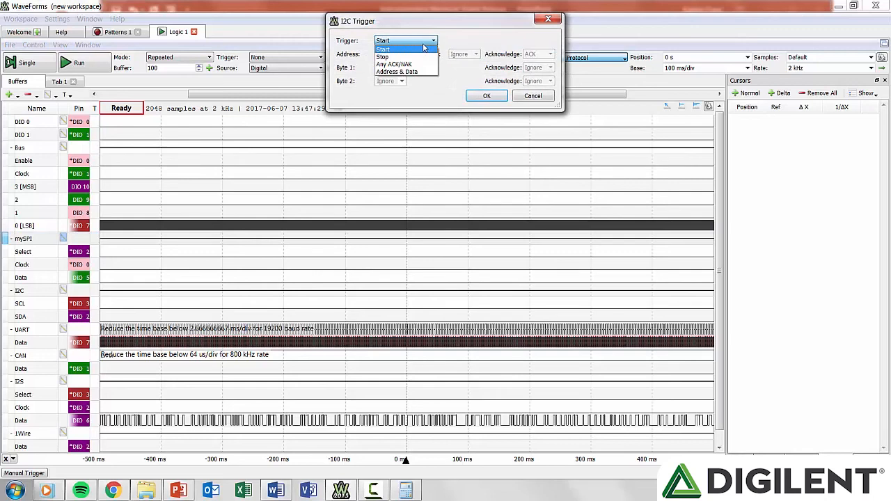
left_click(423, 47)
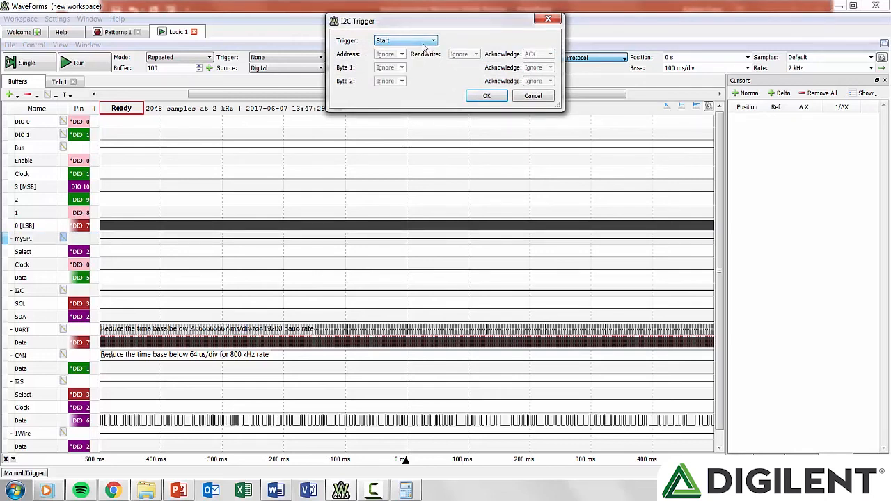
left_click(416, 43)
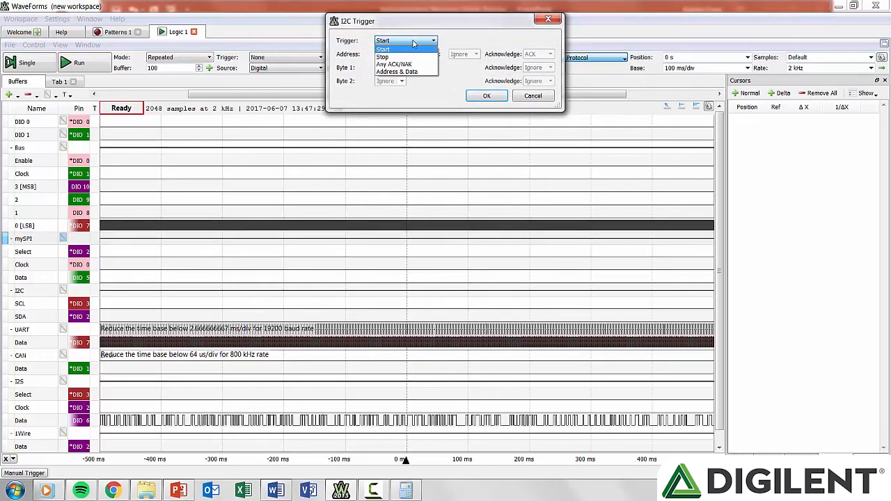
left_click(393, 55)
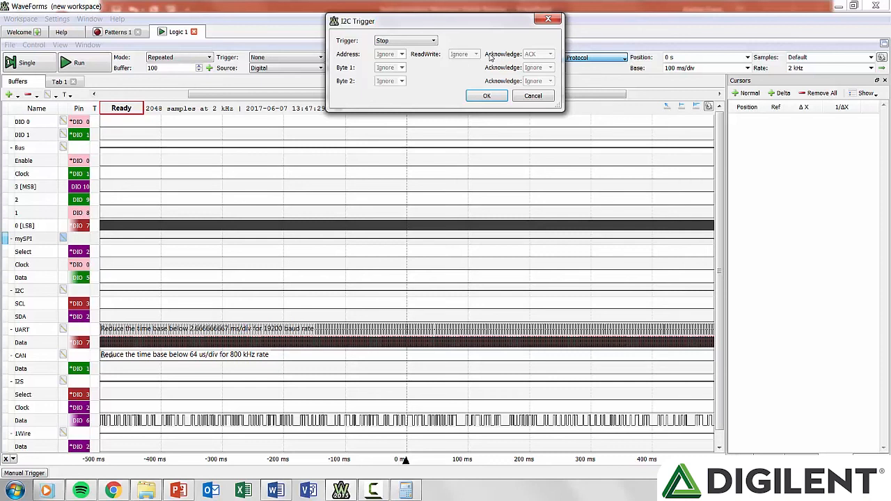
left_click(486, 97)
Step: Configure a UART protocol trigger that fires on Value, look through the value choices, and keep h000
left_click(594, 61)
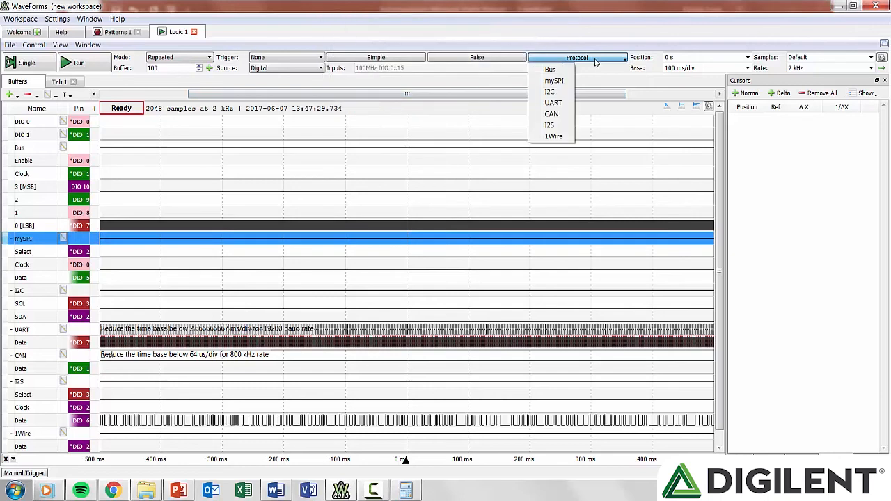
left_click(565, 103)
left_click(454, 43)
left_click(455, 65)
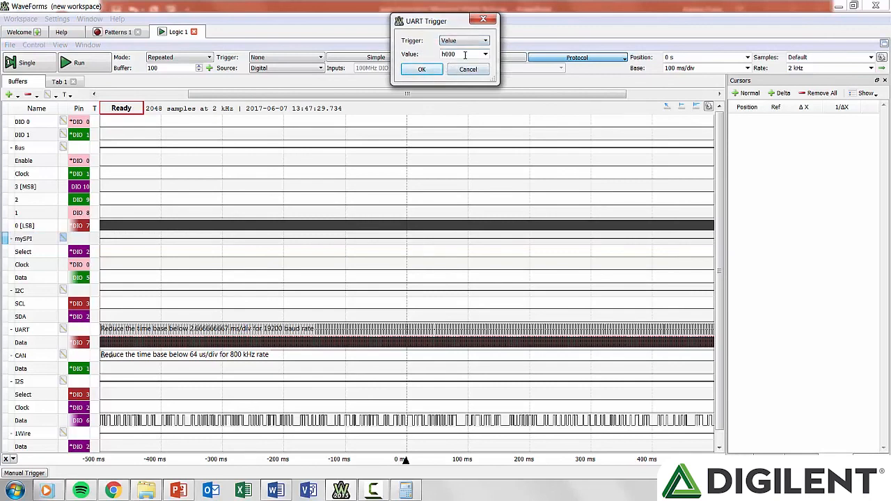
left_click(486, 55)
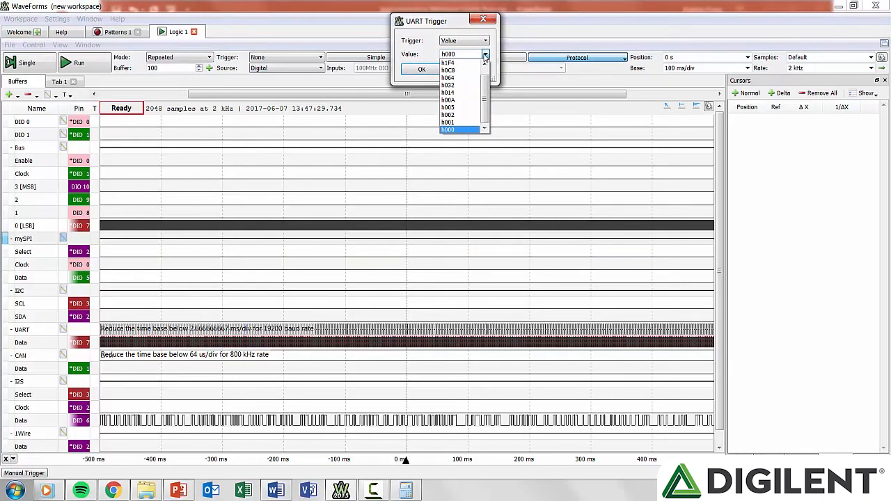
left_click(486, 60)
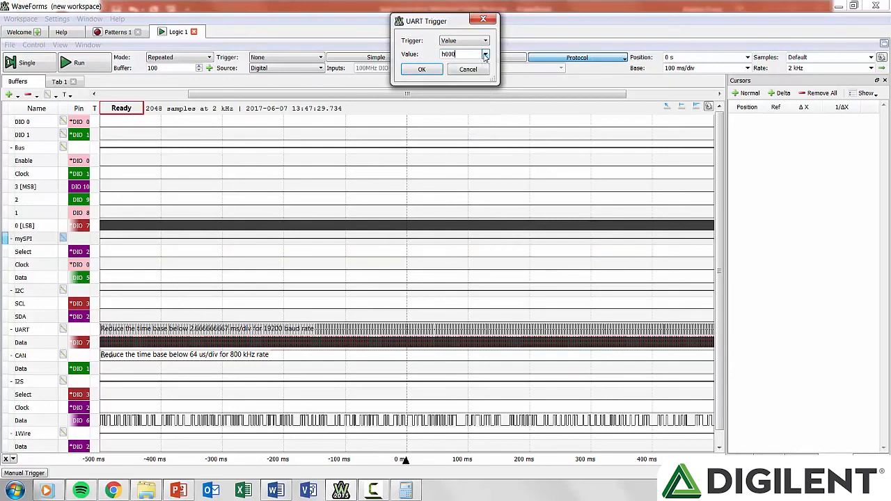
left_click(422, 69)
Step: Configure a CAN protocol trigger that fires on Identifier, with 29bits extended addressing and the identifier h000000C8
left_click(555, 63)
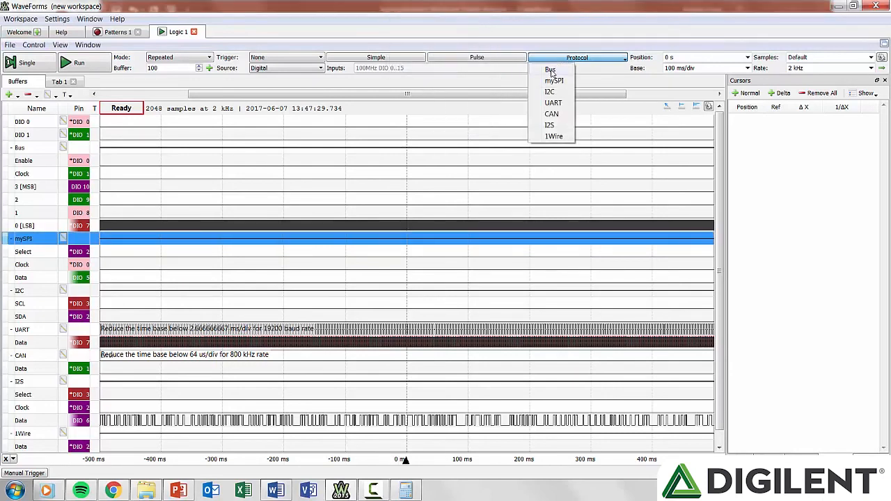
left_click(552, 114)
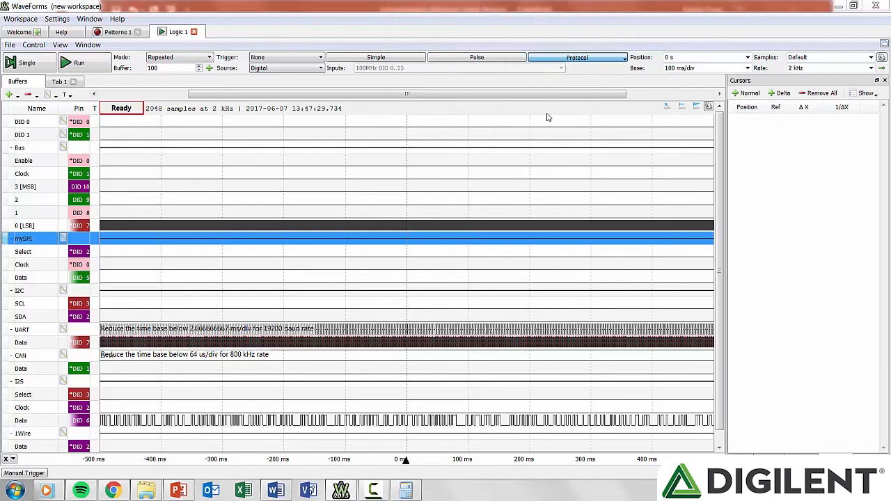
left_click(461, 40)
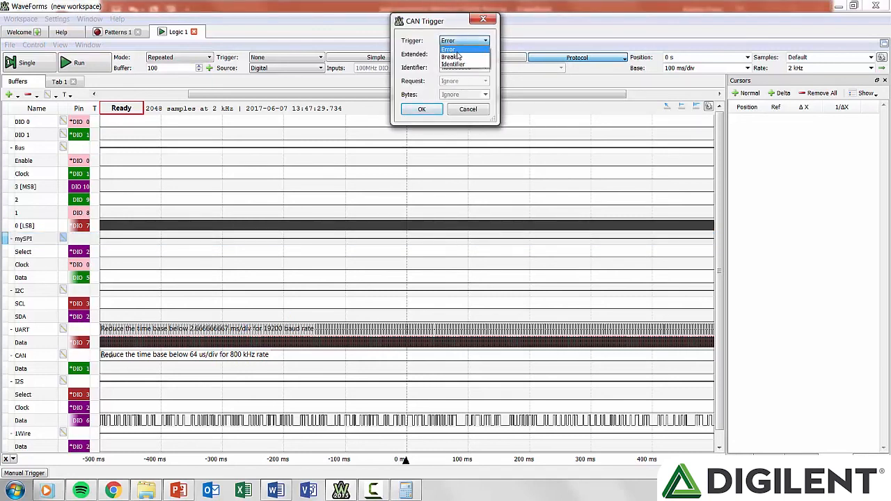
left_click(454, 64)
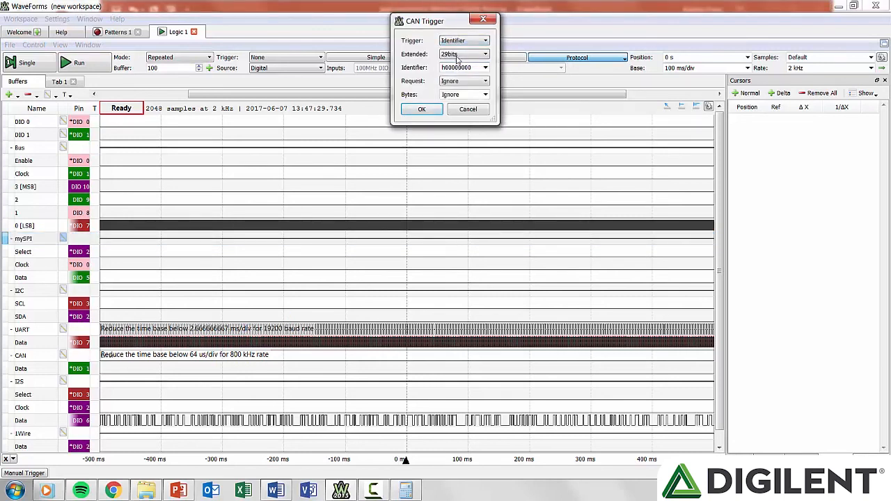
left_click(469, 56)
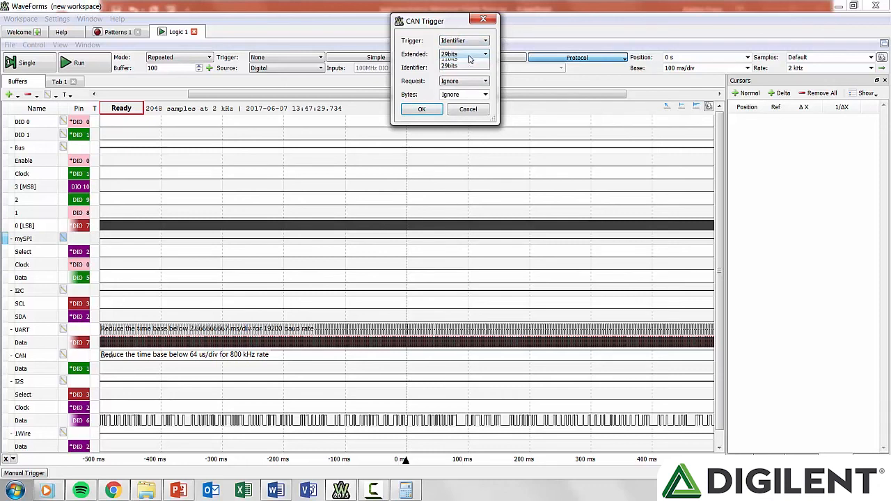
left_click(469, 63)
left_click(469, 56)
left_click(475, 67)
left_click(486, 67)
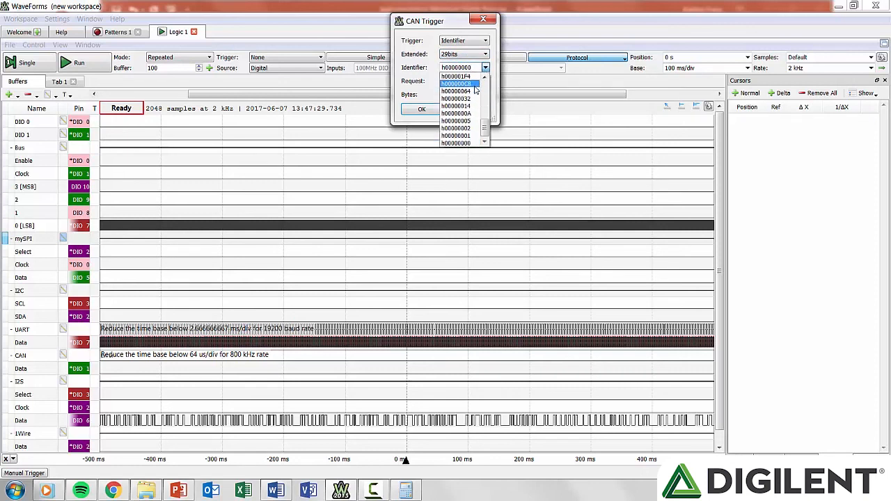
left_click(476, 83)
Step: Keep the CAN trigger's Request on Ignore, set Bytes to 5, and apply the trigger
left_click(480, 82)
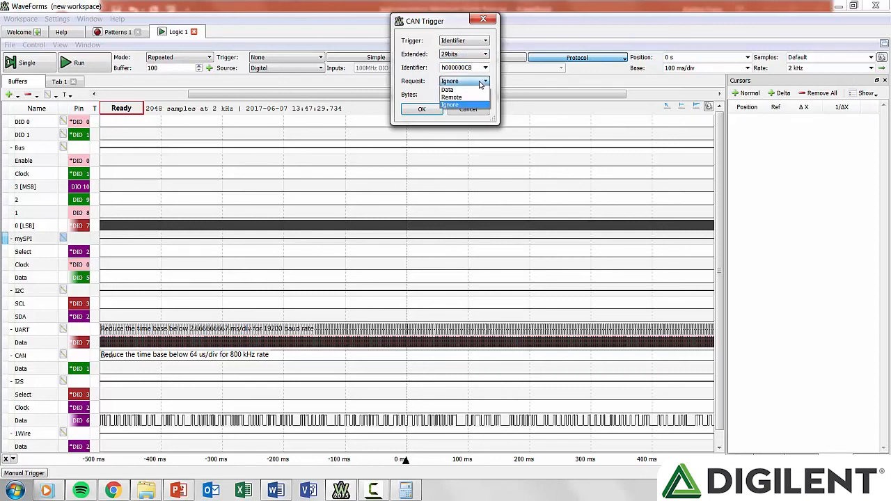
left_click(473, 105)
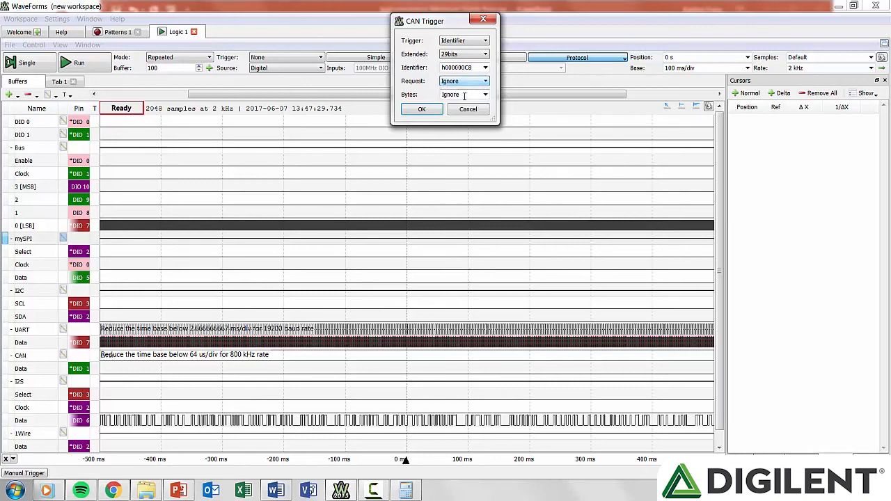
left_click(481, 94)
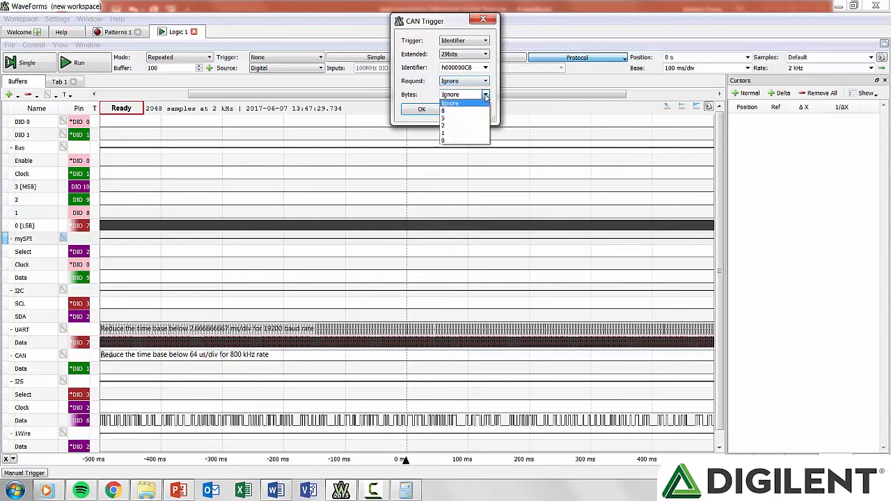
left_click(454, 120)
left_click(421, 109)
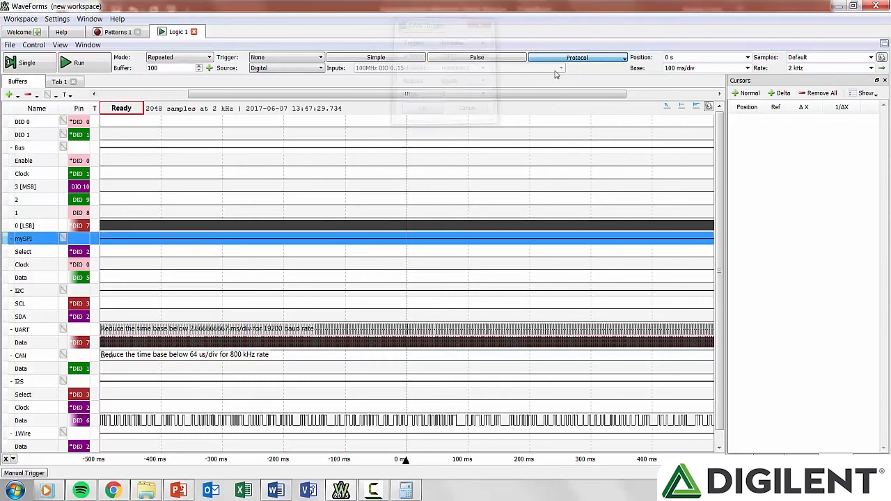
Step: Configure an I2S protocol trigger on the Right channel, keeping its Value on Ignore
left_click(587, 60)
left_click(553, 132)
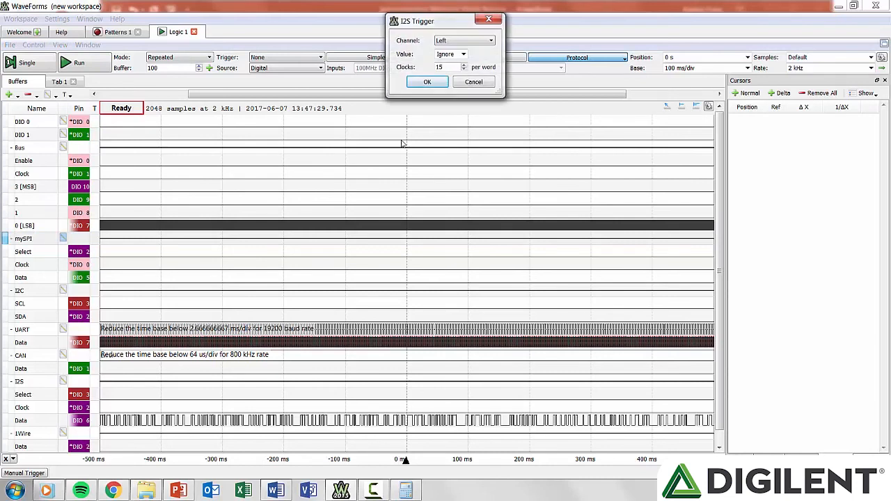
left_click(456, 42)
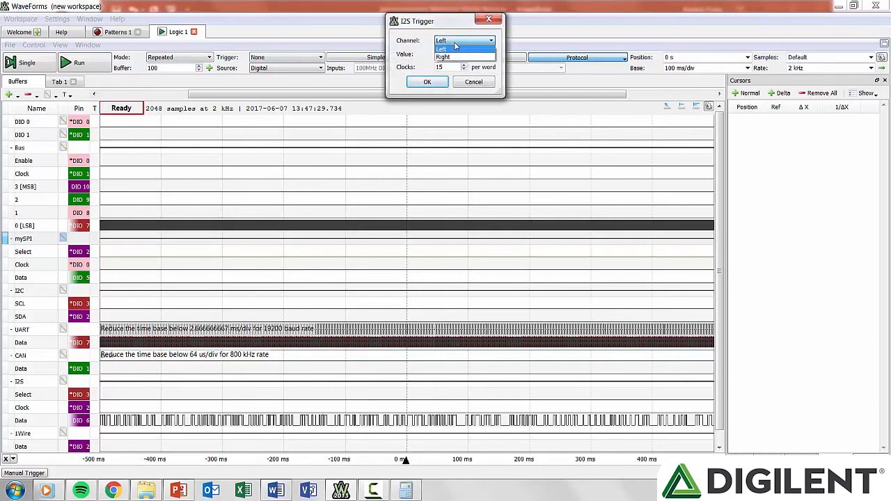
left_click(452, 59)
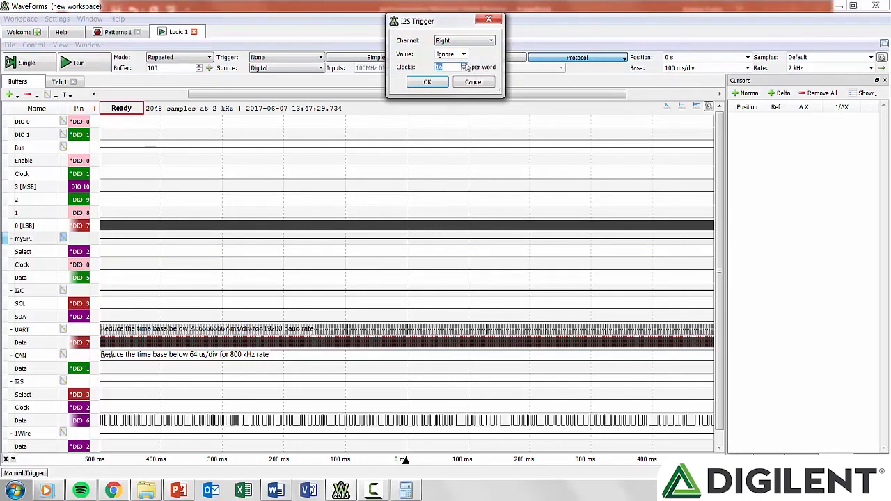
left_click(430, 82)
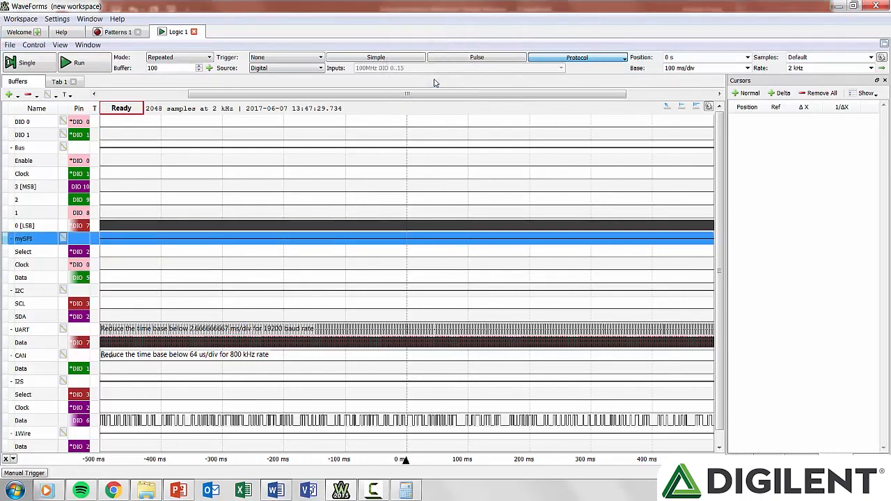
Step: Set up a 1Wire protocol trigger that fires on Value, review the speed choices, and keep Standard
left_click(556, 58)
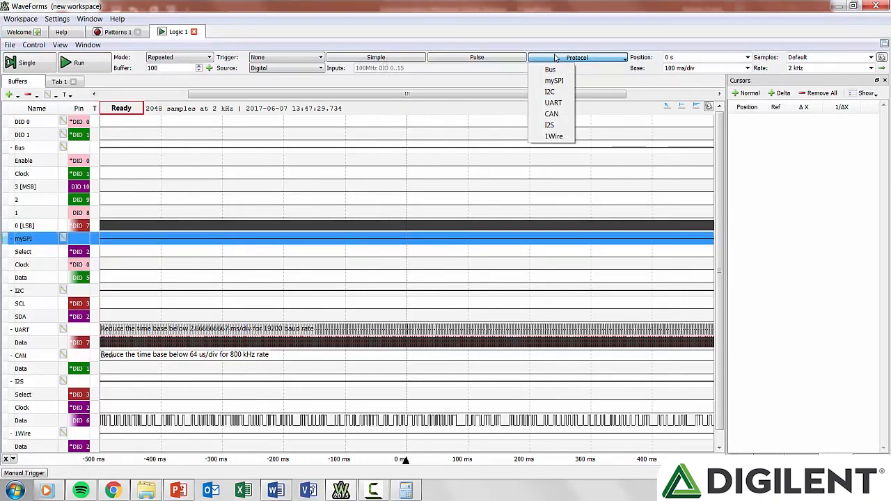
left_click(551, 136)
left_click(473, 40)
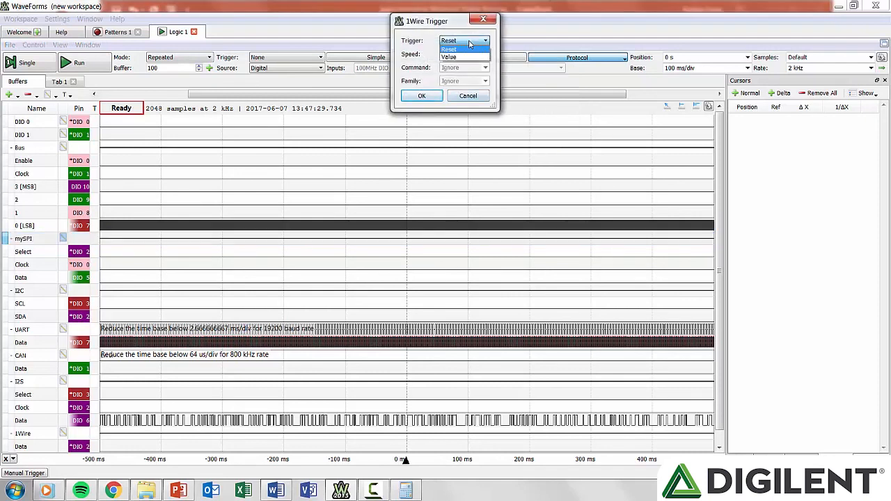
left_click(468, 55)
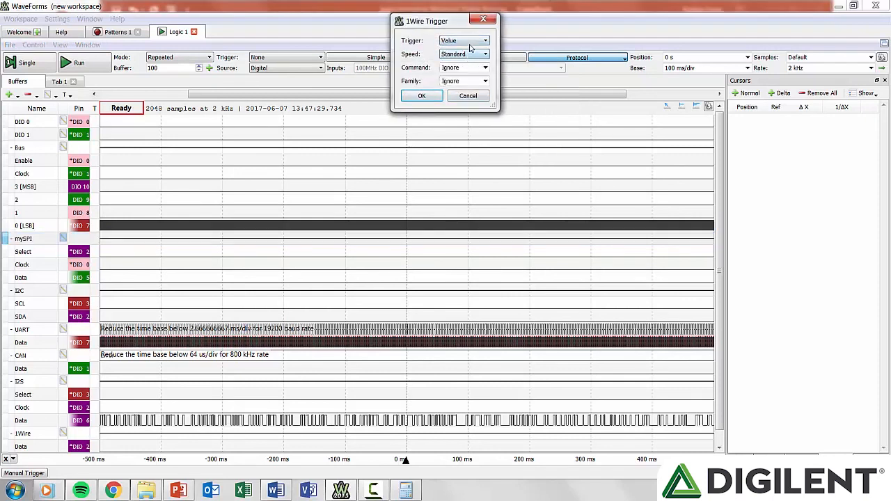
left_click(471, 43)
left_click(469, 55)
left_click(471, 55)
left_click(471, 70)
left_click(471, 56)
left_click(471, 63)
Step: Set the 1Wire trigger's Command to h0A and choose a Family value
left_click(486, 69)
left_click(464, 115)
left_click(484, 83)
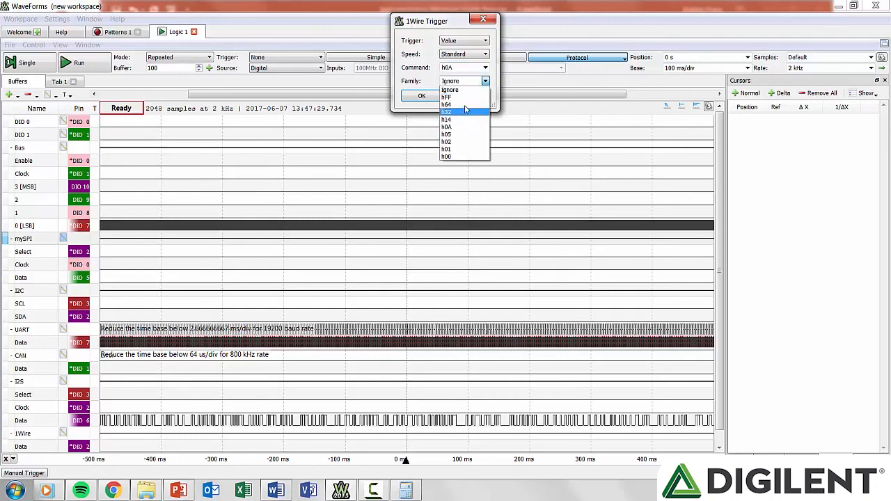
left_click(466, 97)
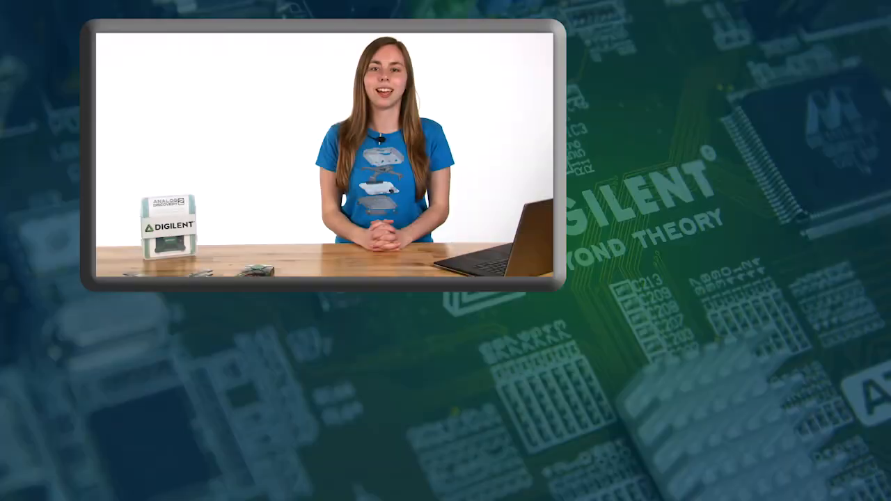